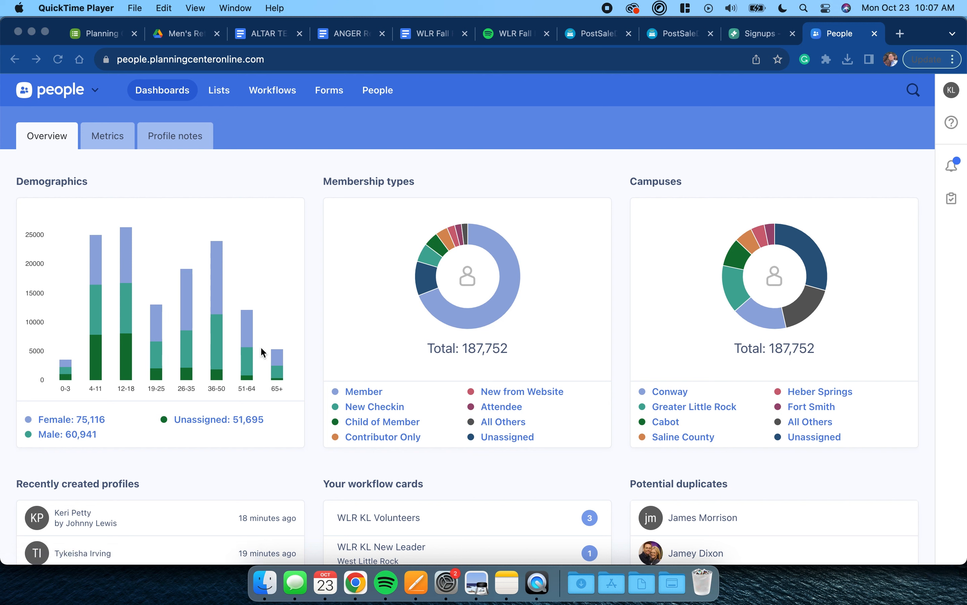
- Create a new list from the Lists page and add its first rule
left_click(226, 95)
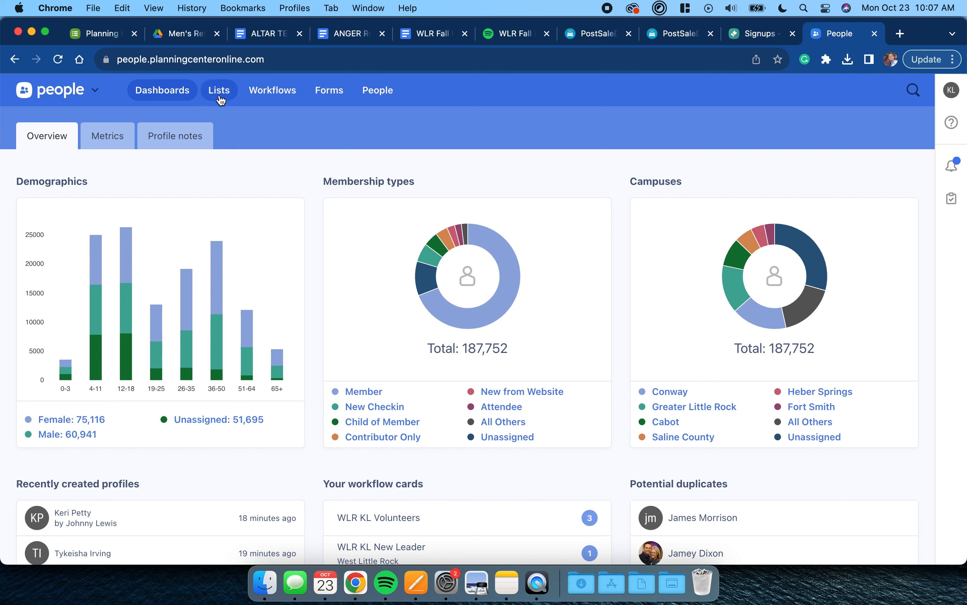
left_click(222, 97)
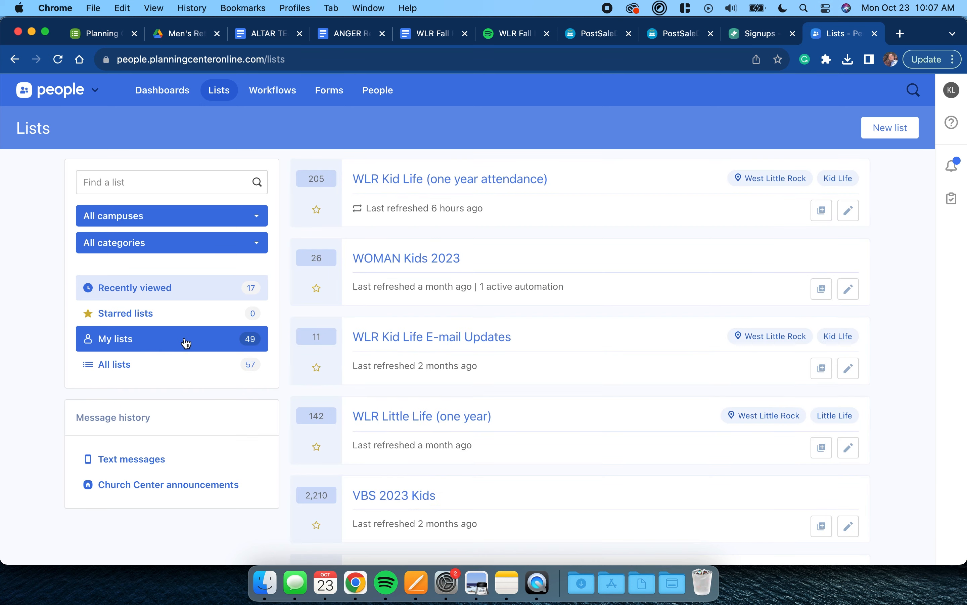
left_click(894, 135)
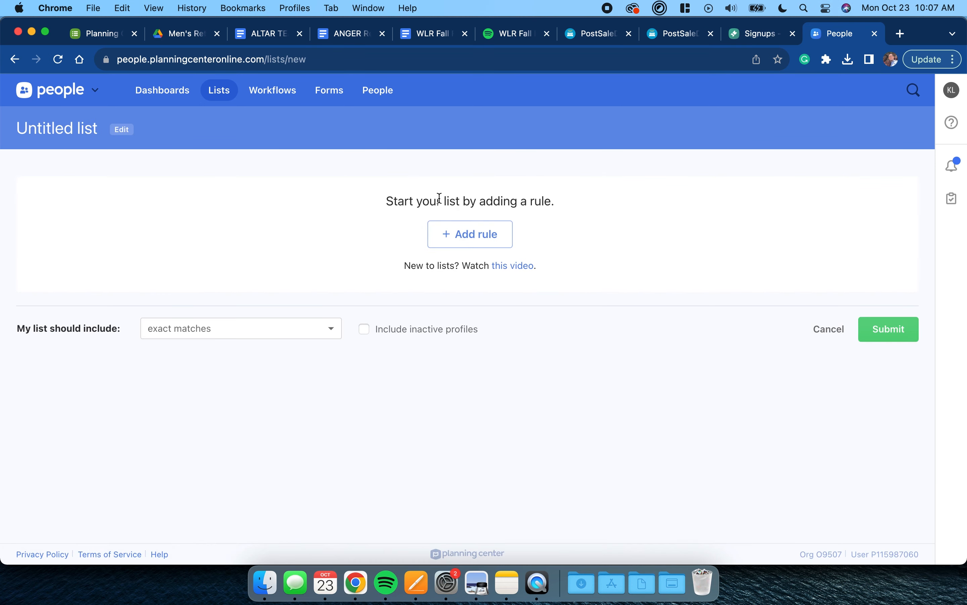
left_click(492, 239)
left_click(480, 247)
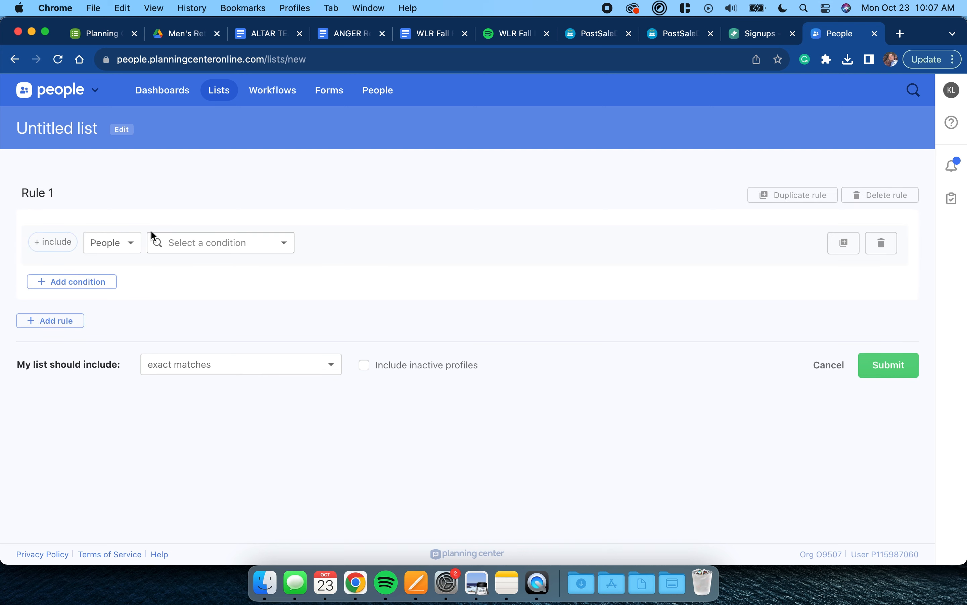
- Set the rule's condition to Attendance from Check-Ins
left_click(112, 247)
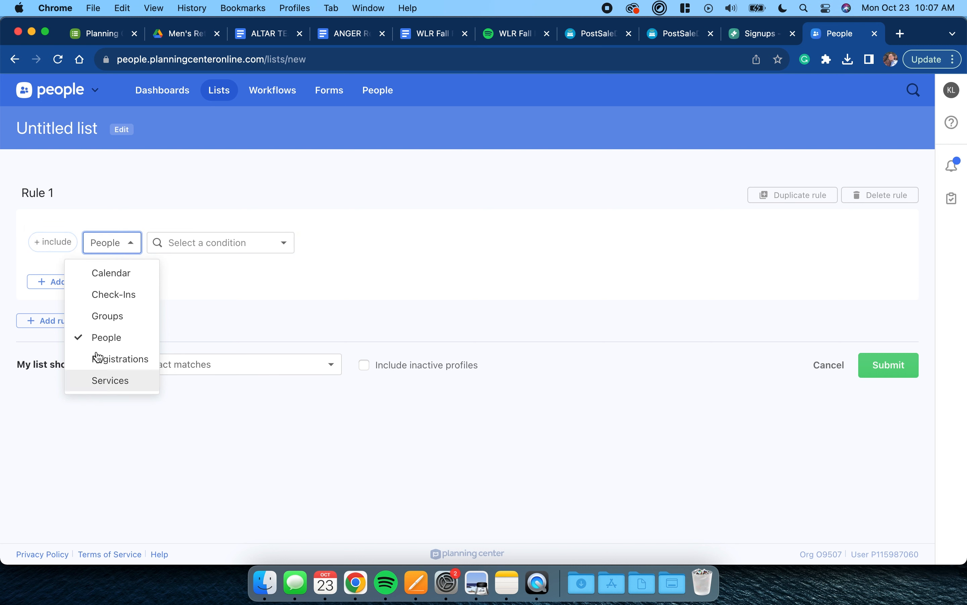
left_click(103, 296)
left_click(244, 249)
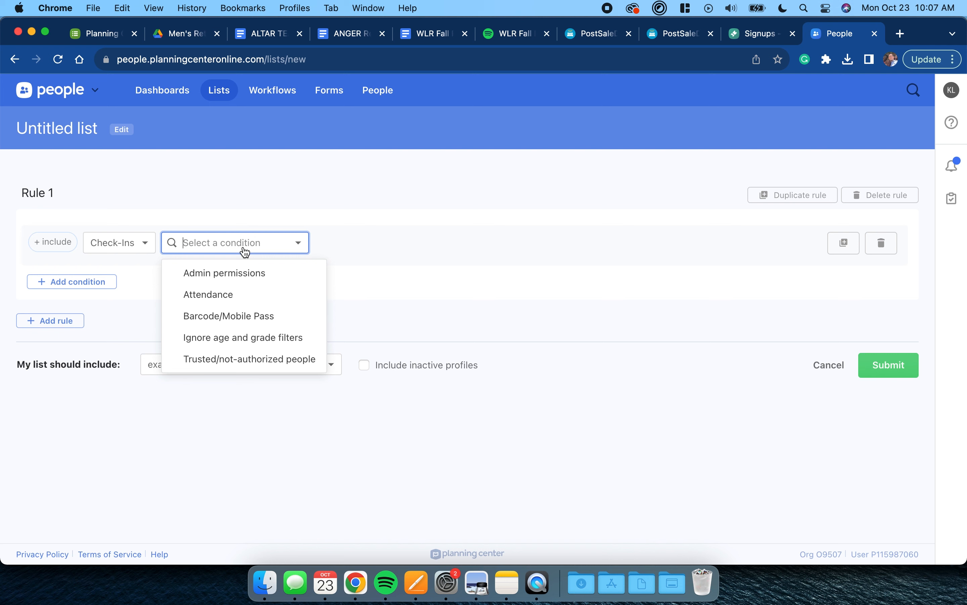
left_click(237, 297)
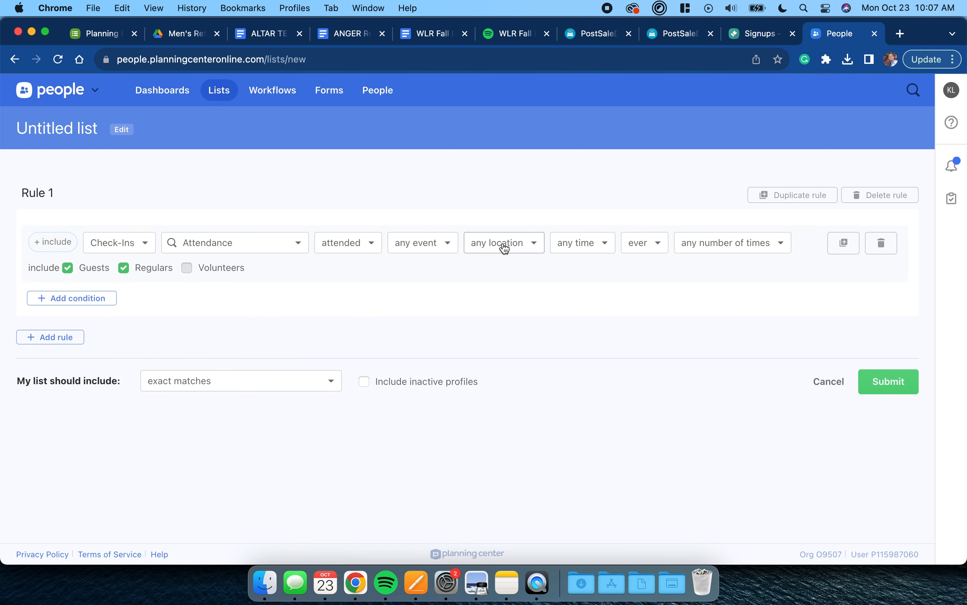
- Limit the attendance condition to the FAY Children Services event
left_click(442, 252)
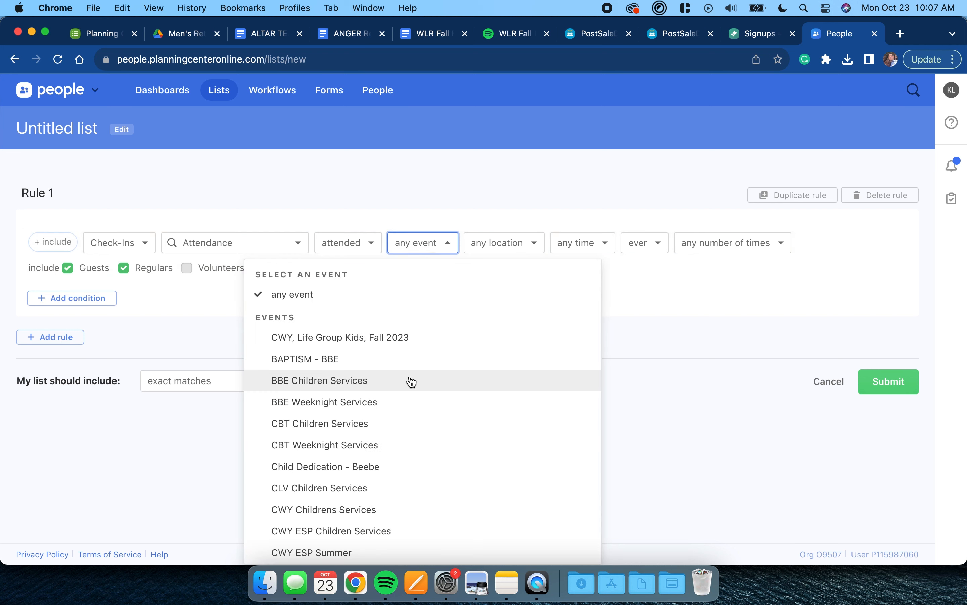
scroll(412, 381, "down", 3)
scroll(412, 382, "down", 4)
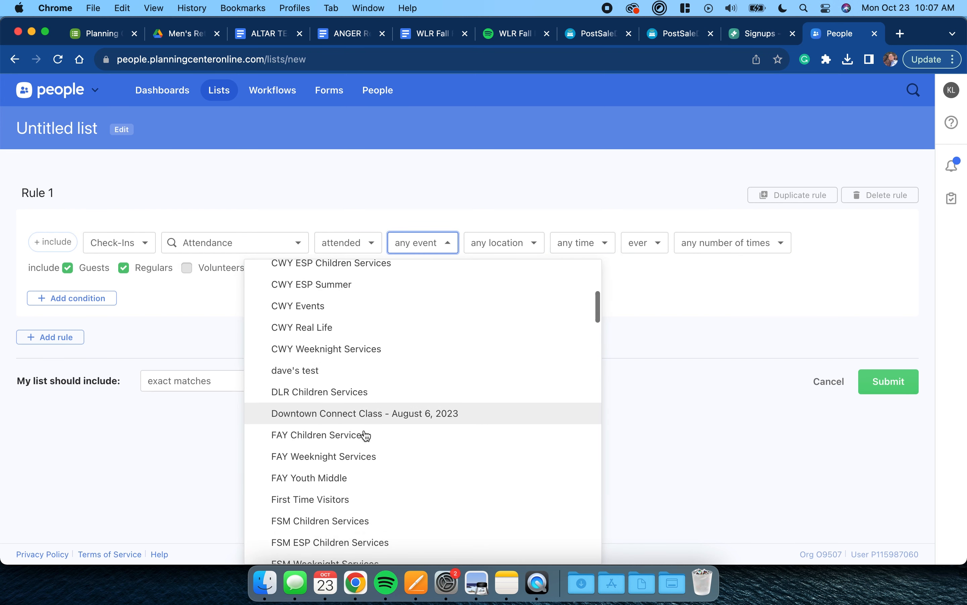
scroll(366, 435, "down", 2)
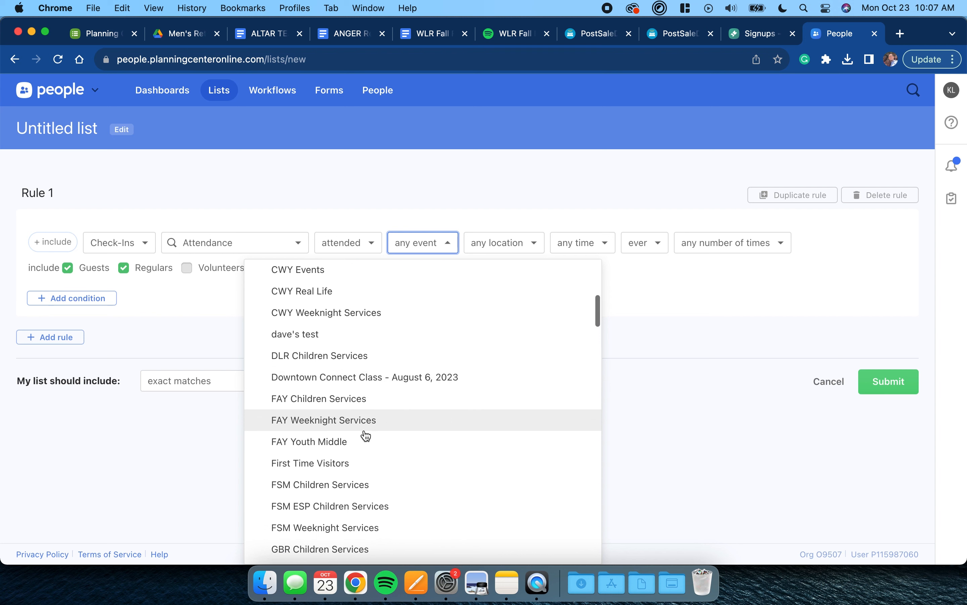
left_click(350, 400)
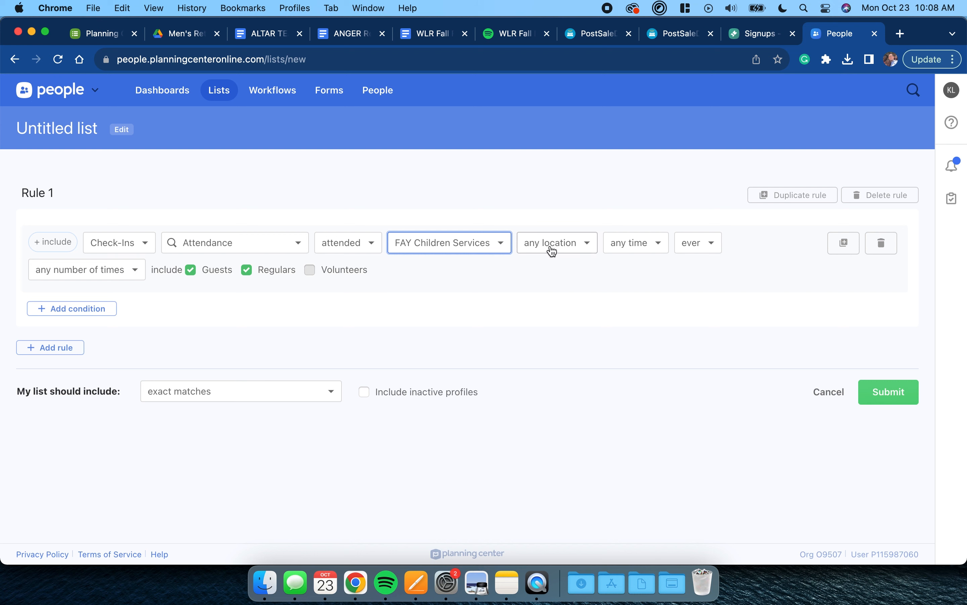
- Restrict the attendance condition to the Kid Life location, keeping any service time
left_click(553, 251)
scroll(555, 341, "down", 1)
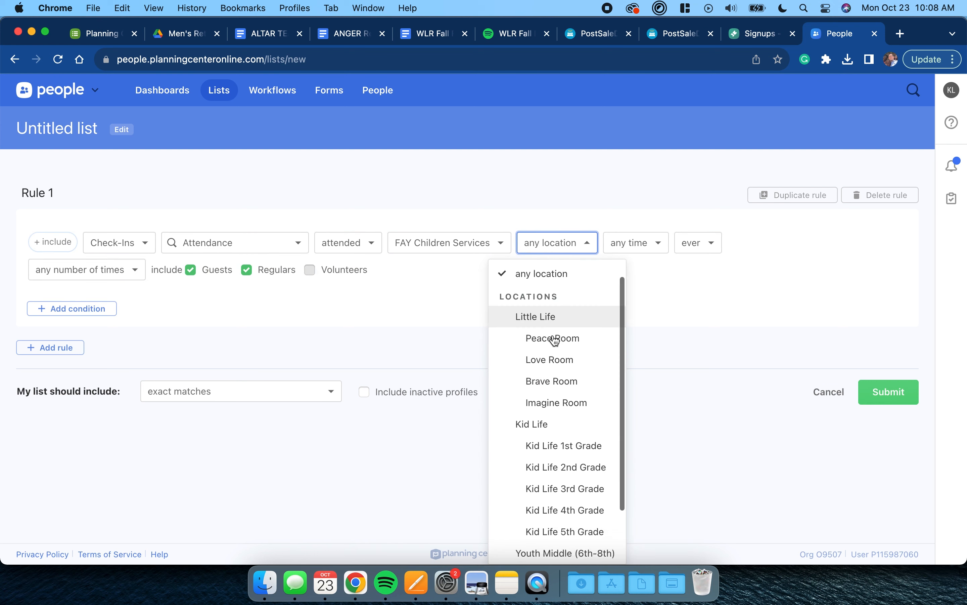
scroll(556, 341, "down", 2)
left_click(541, 391)
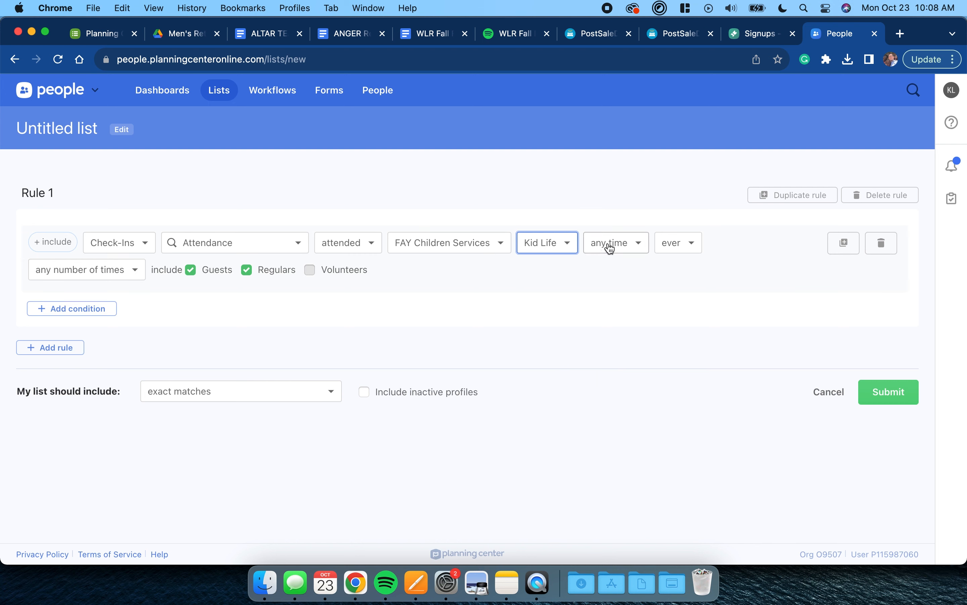
left_click(637, 245)
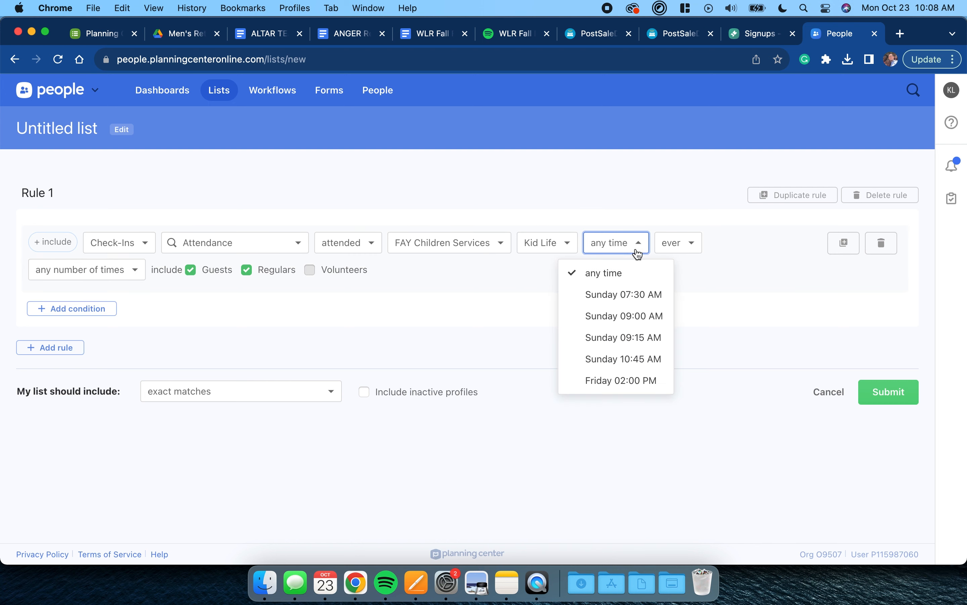
left_click(639, 250)
- Set the attendance date range to since 12 months ago
left_click(679, 251)
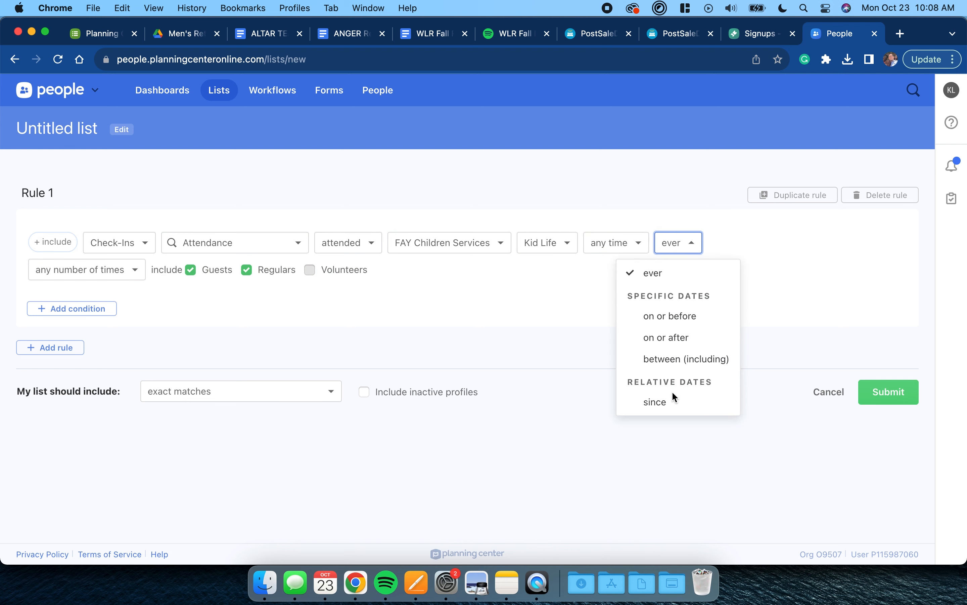
left_click(674, 401)
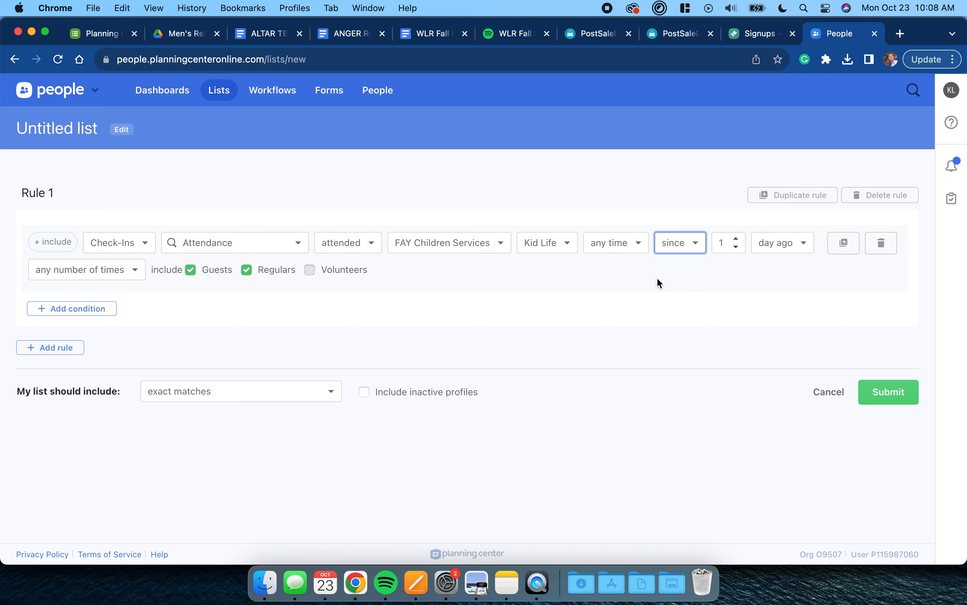
left_click(775, 245)
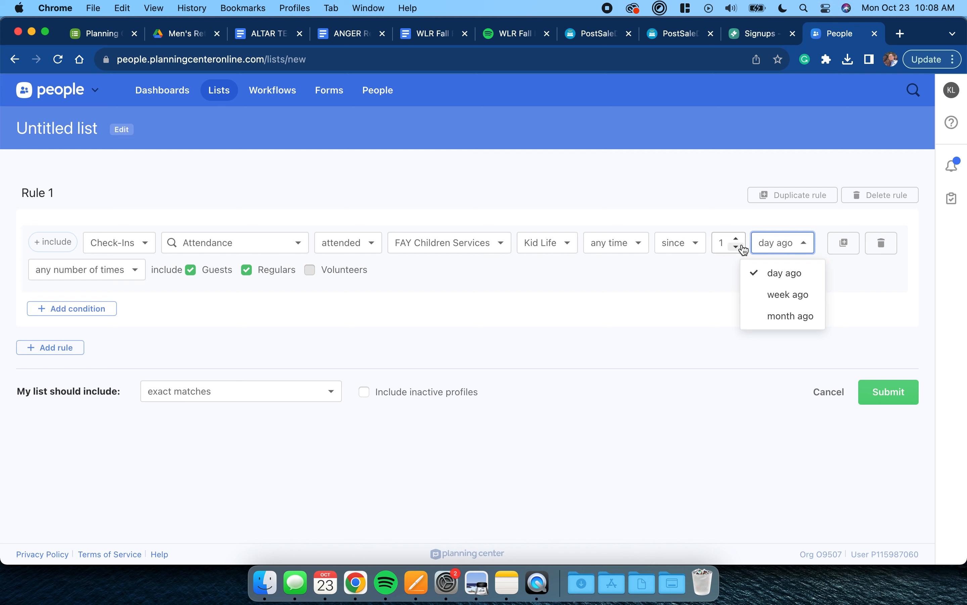
left_click(780, 316)
left_click(43, 270)
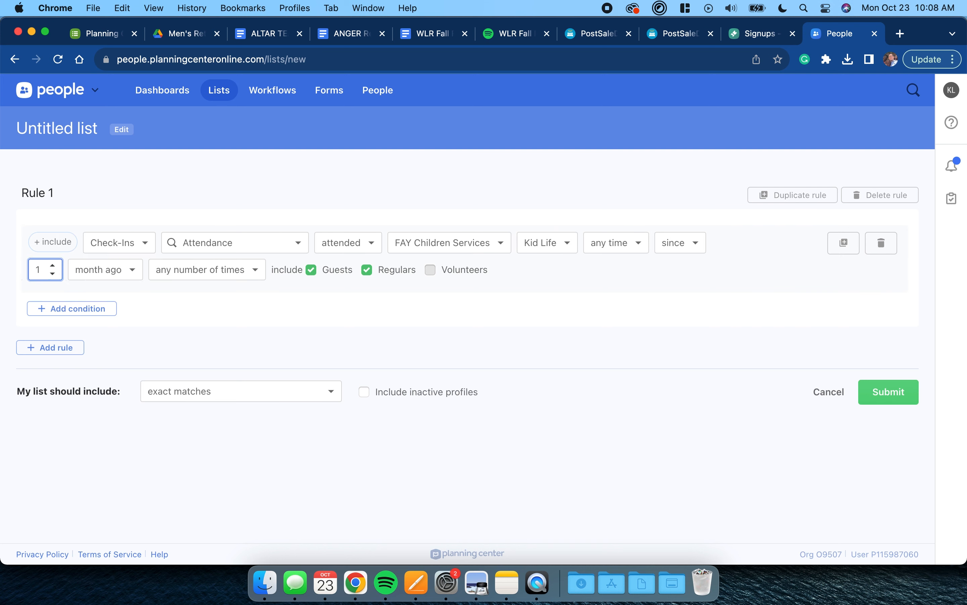
type("2")
left_click(128, 286)
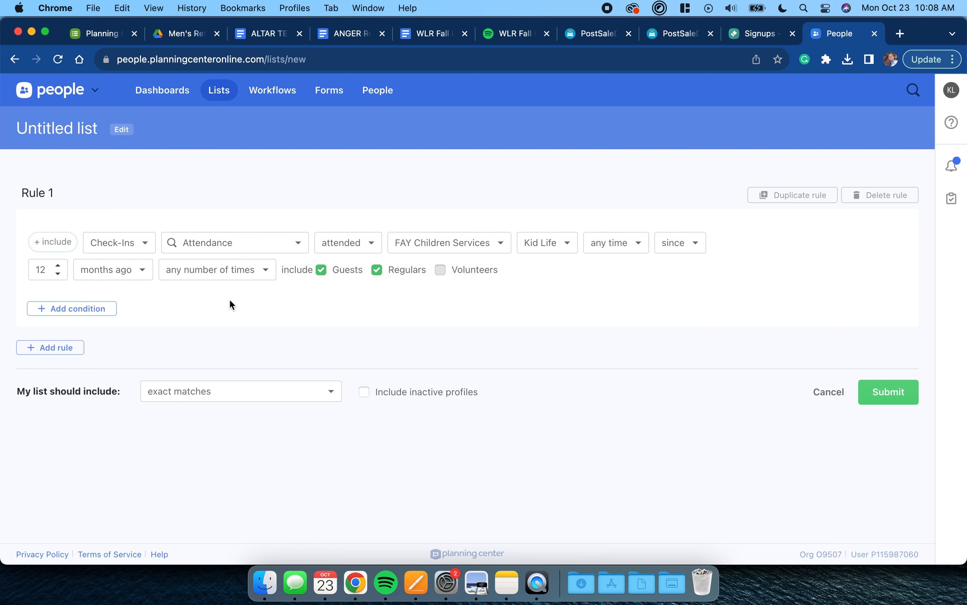
- Require the attendance condition to be met at least twice
left_click(235, 280)
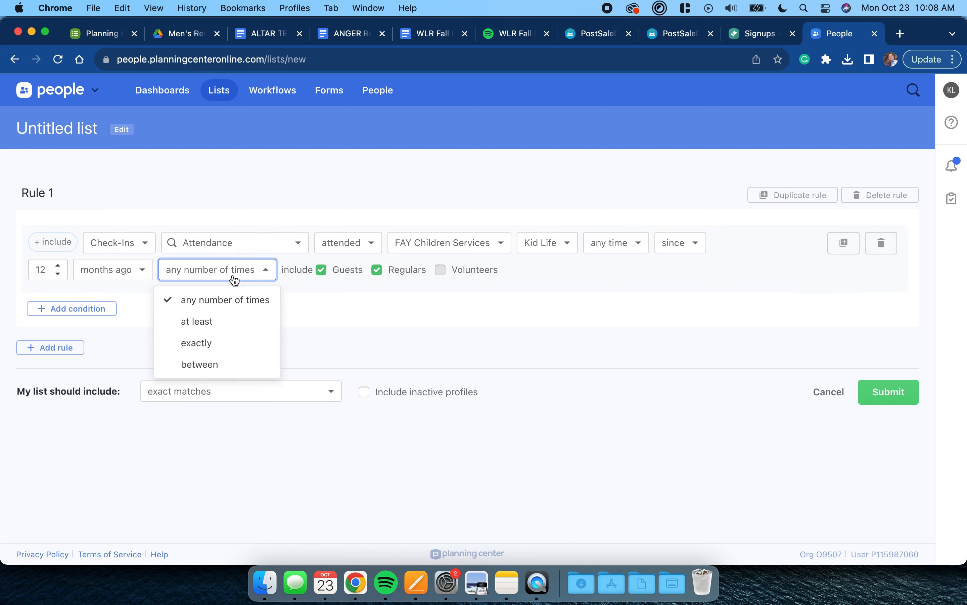
left_click(222, 320)
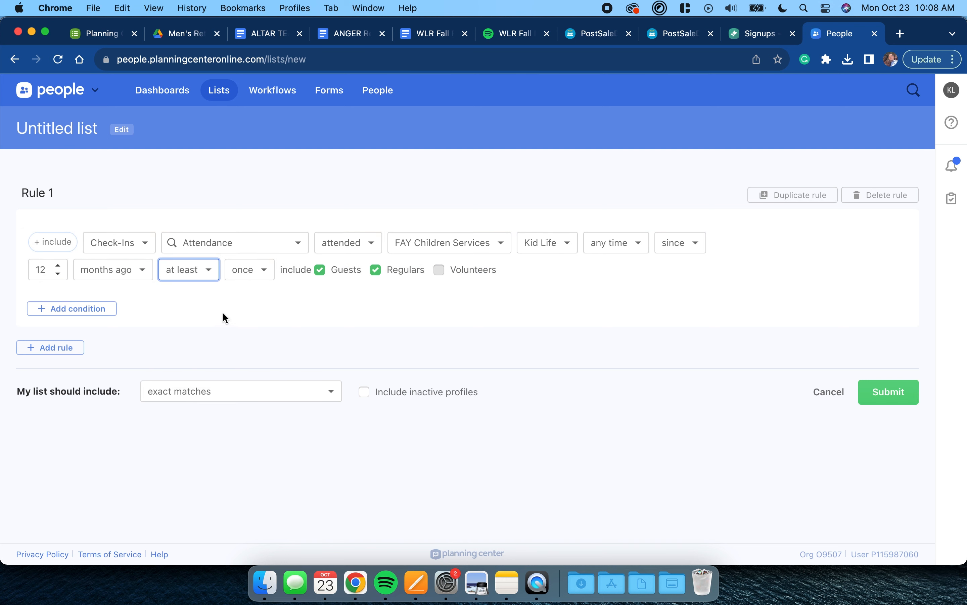
left_click(251, 276)
left_click(246, 321)
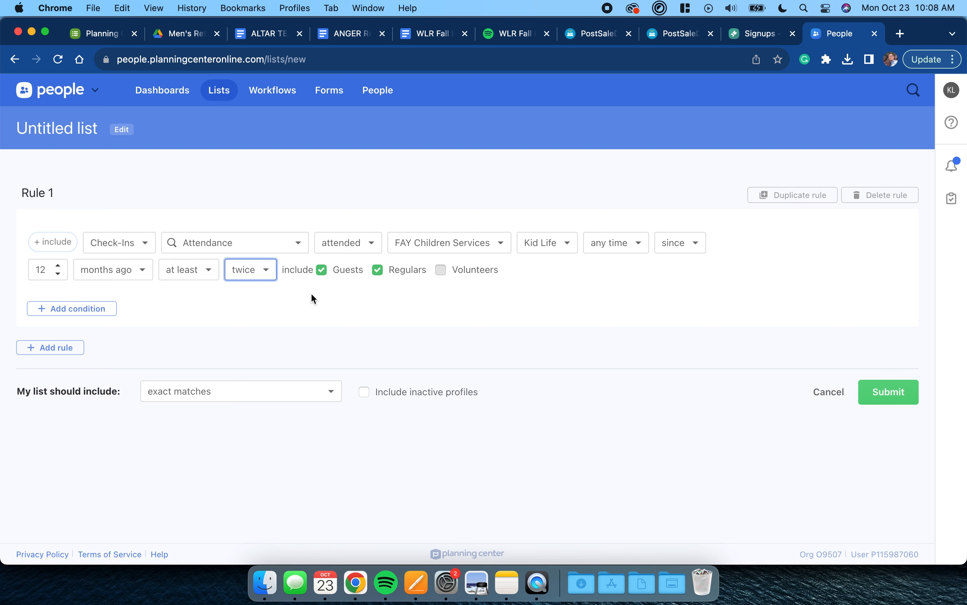
- Name the list "FAY KL Attendance (at least 2 times ni the last year)", save the name and submit the list
left_click(121, 129)
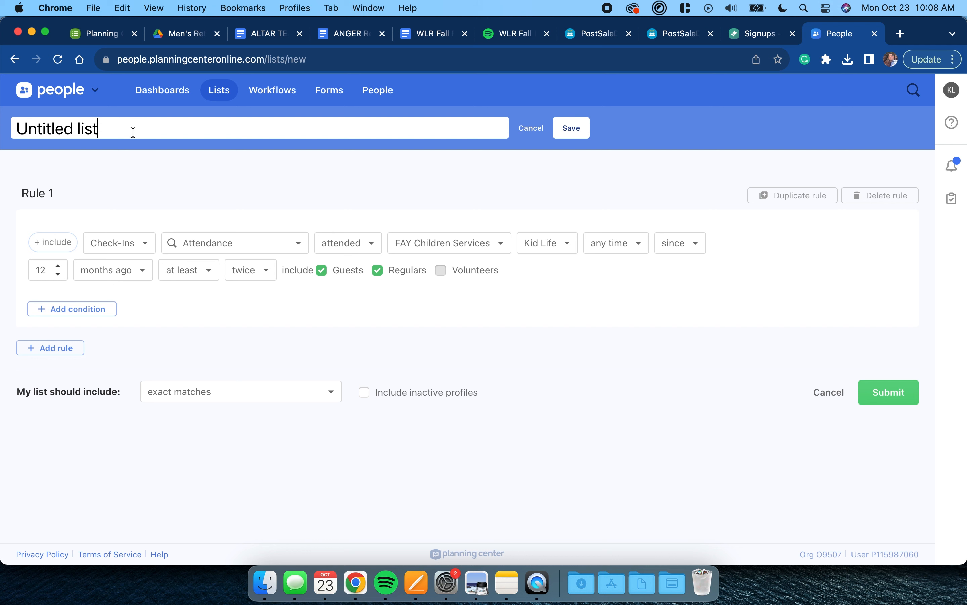
left_click_drag(104, 128, 3, 139)
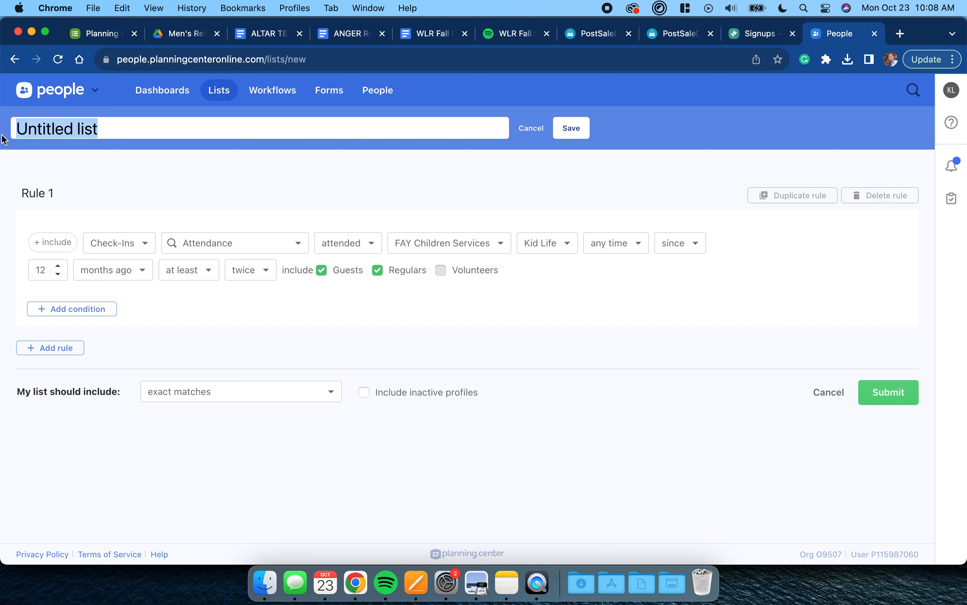
type("FAY Attendance")
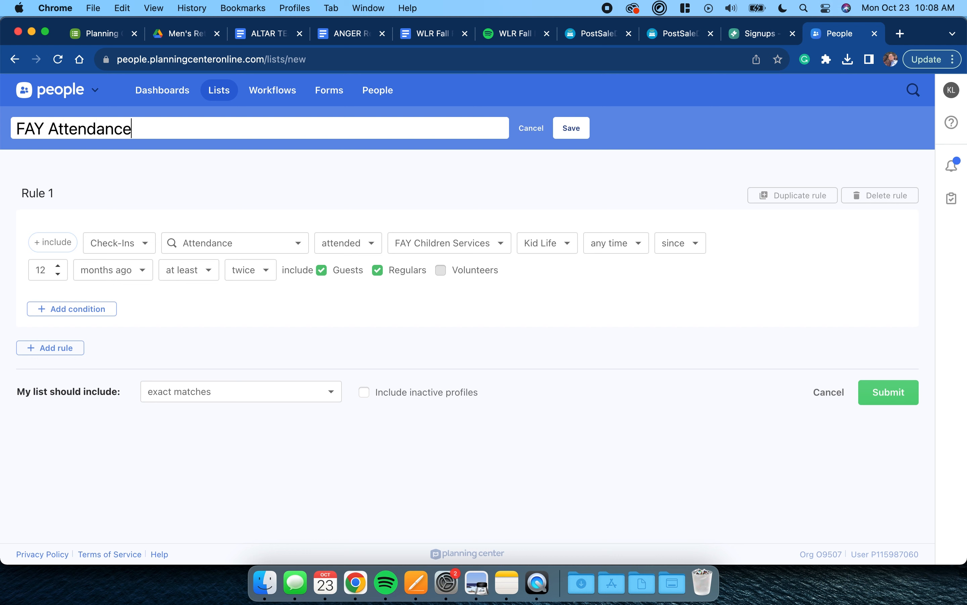
type(" (at least 2 times ni the last year")
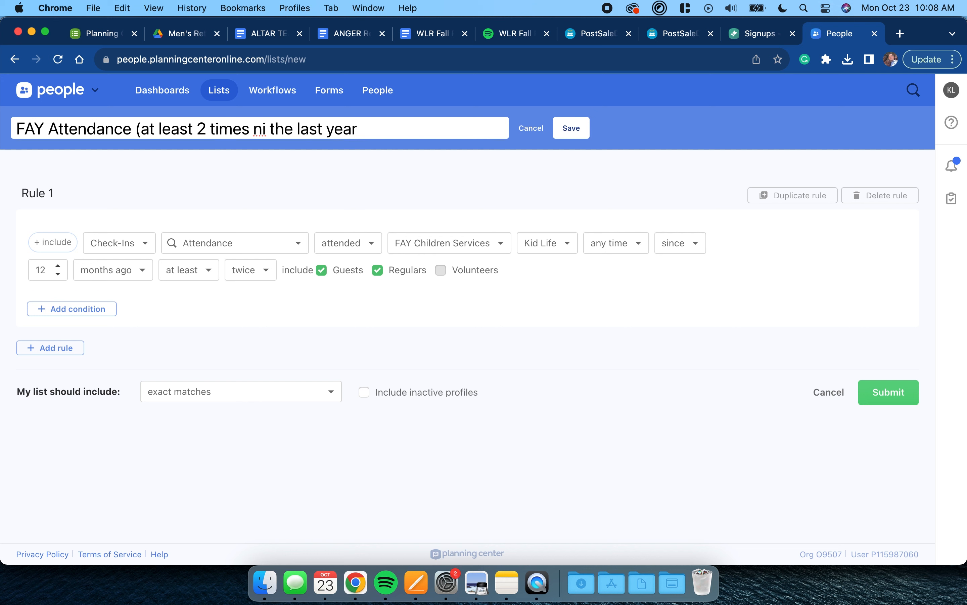
type(")")
left_click(46, 129)
type("KL")
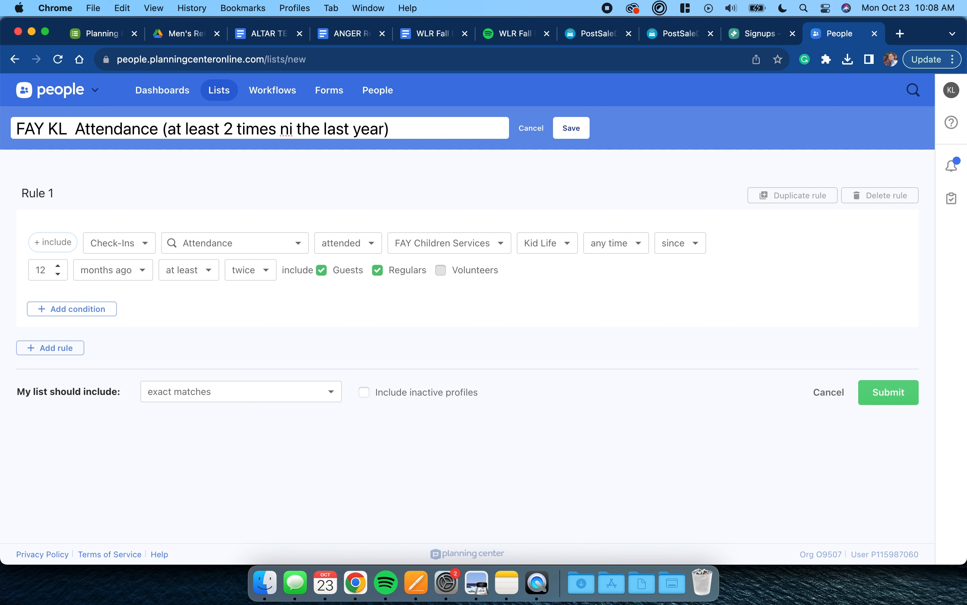
key("Delete")
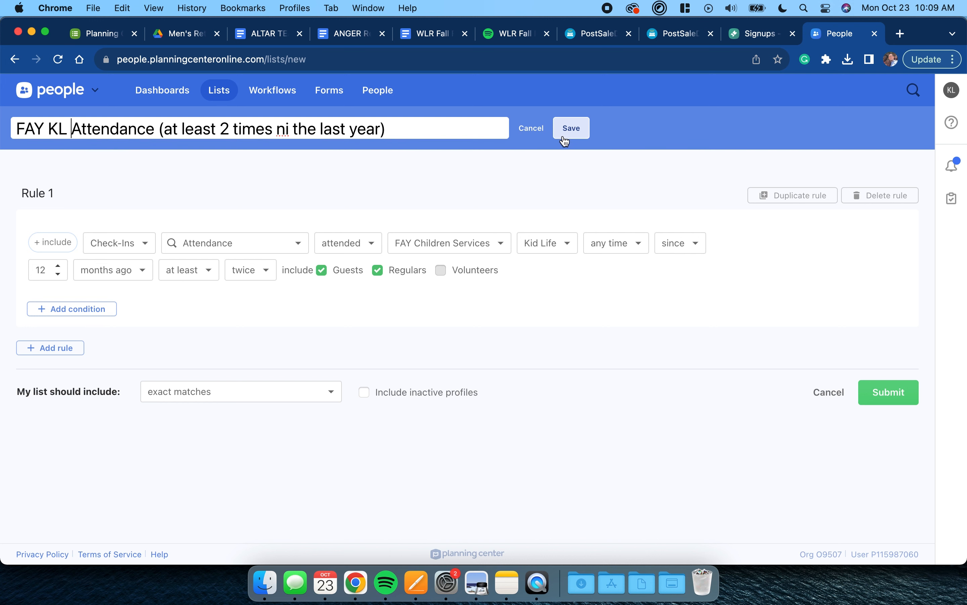
left_click(572, 128)
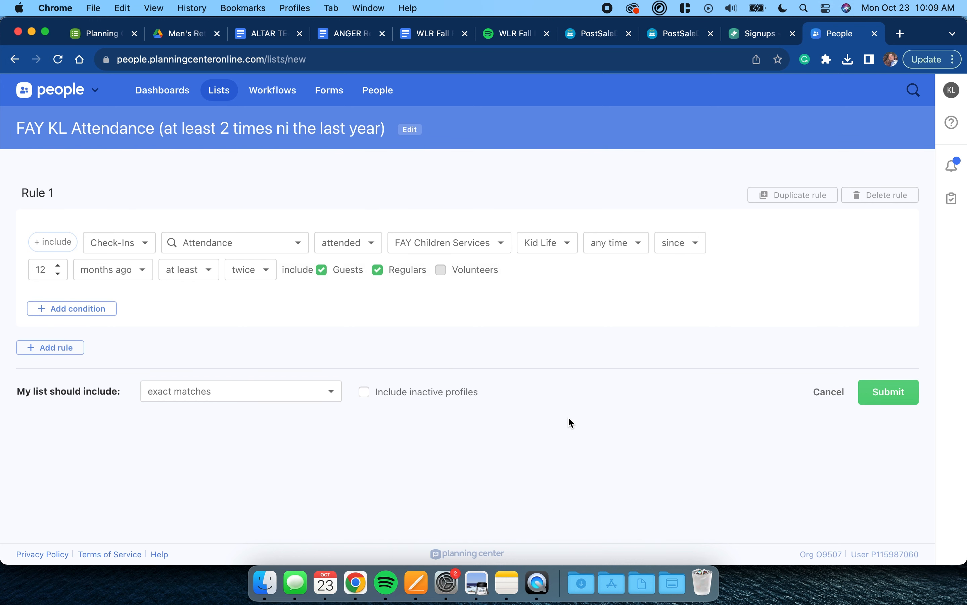
left_click(897, 393)
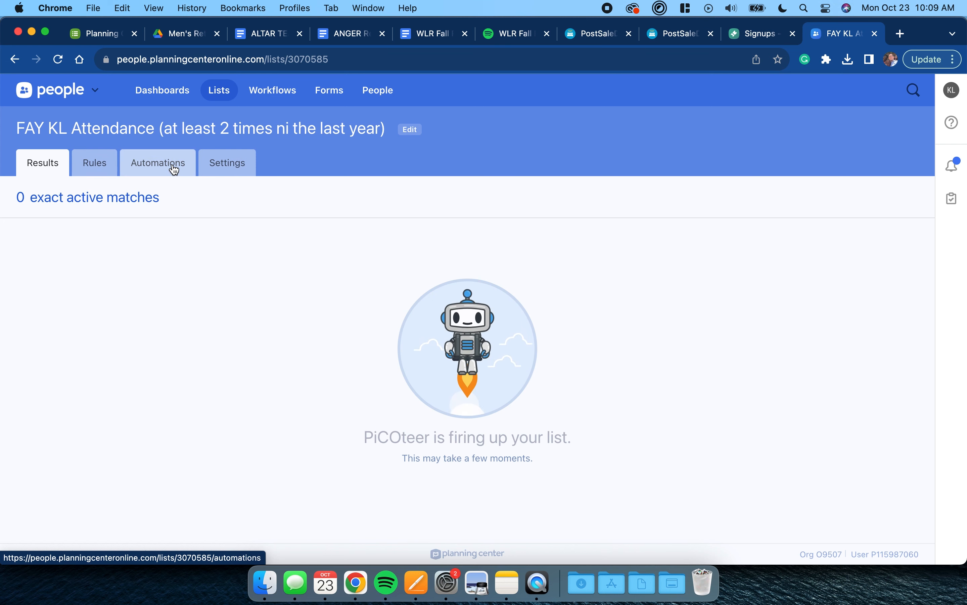
- Open the list's automations, then correct "ni" to "in" in the list's name and save it
left_click(175, 168)
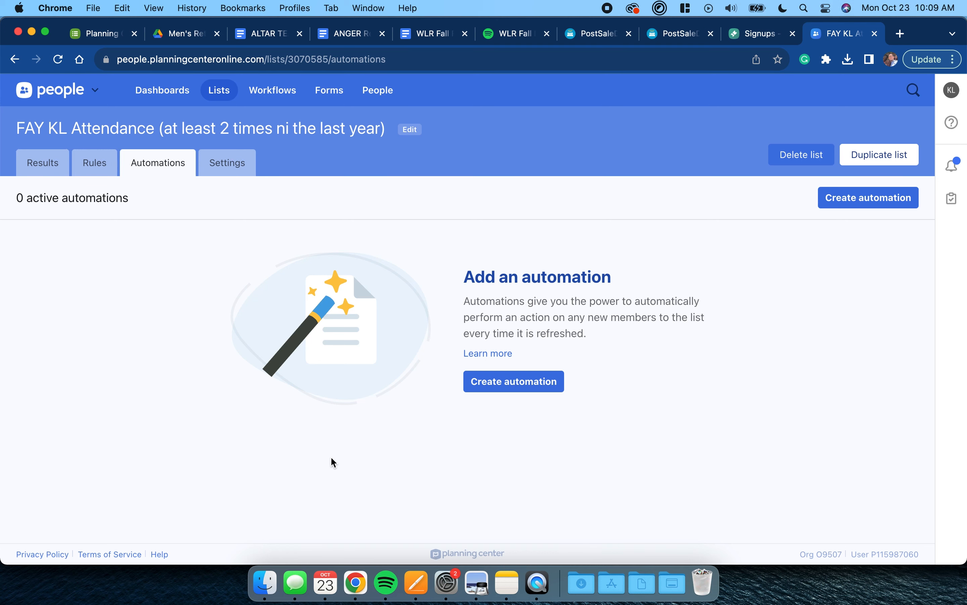
left_click(410, 129)
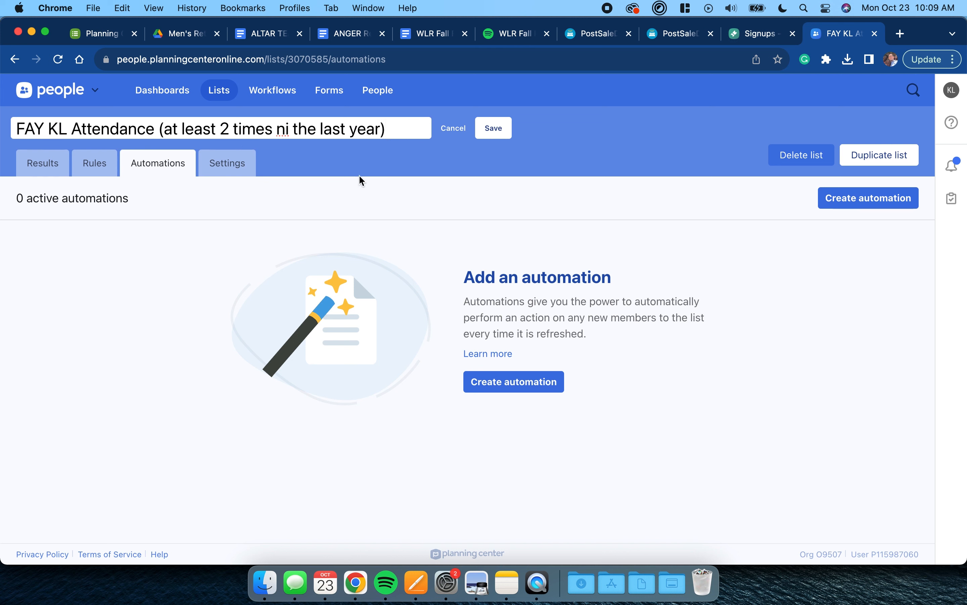
key("BackSpace")
key("BackSpace")
type("\\")
key("BackSpace")
type("in")
left_click(496, 129)
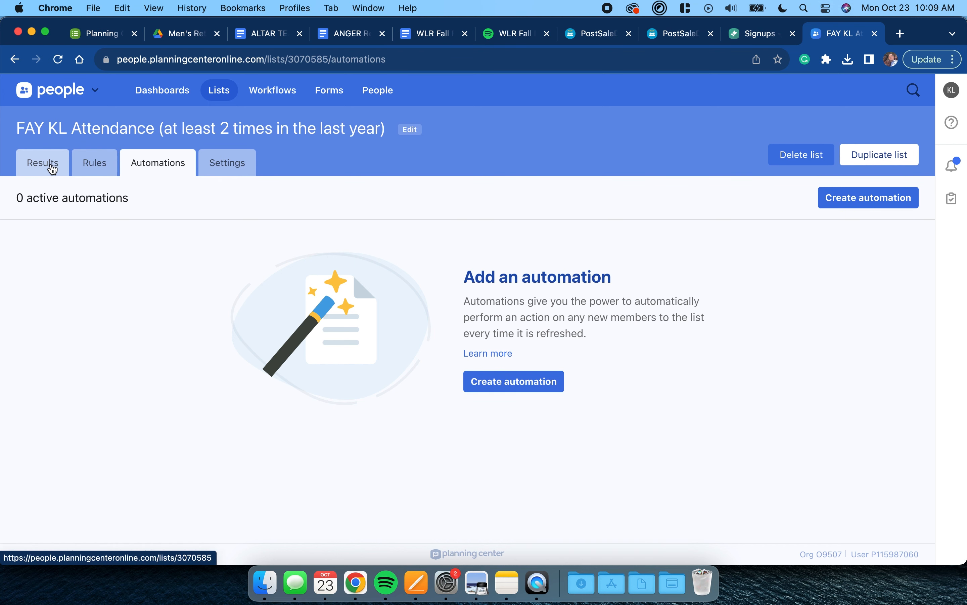
- View the list's matching people and return to the overview of all lists
left_click(29, 162)
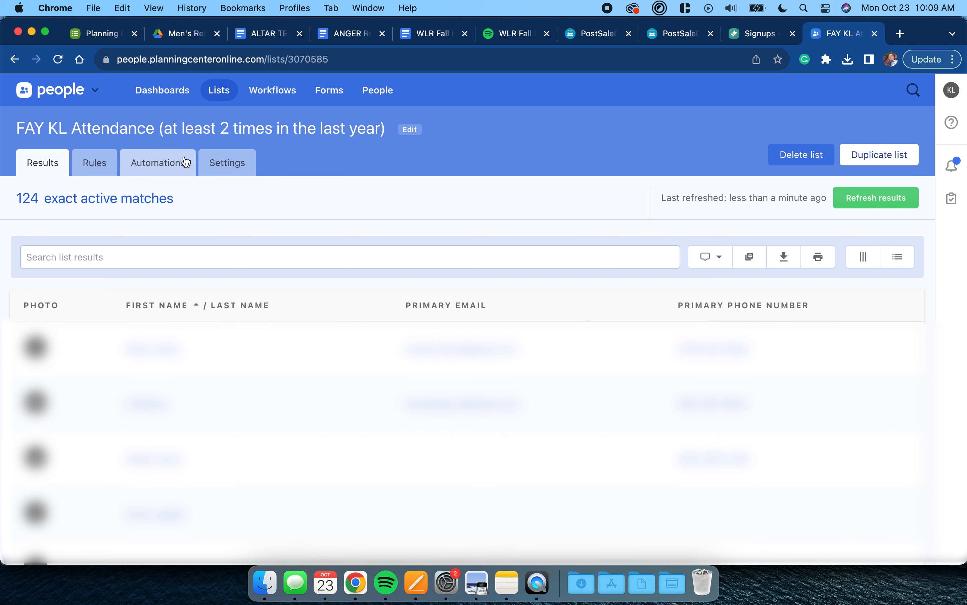
left_click(216, 94)
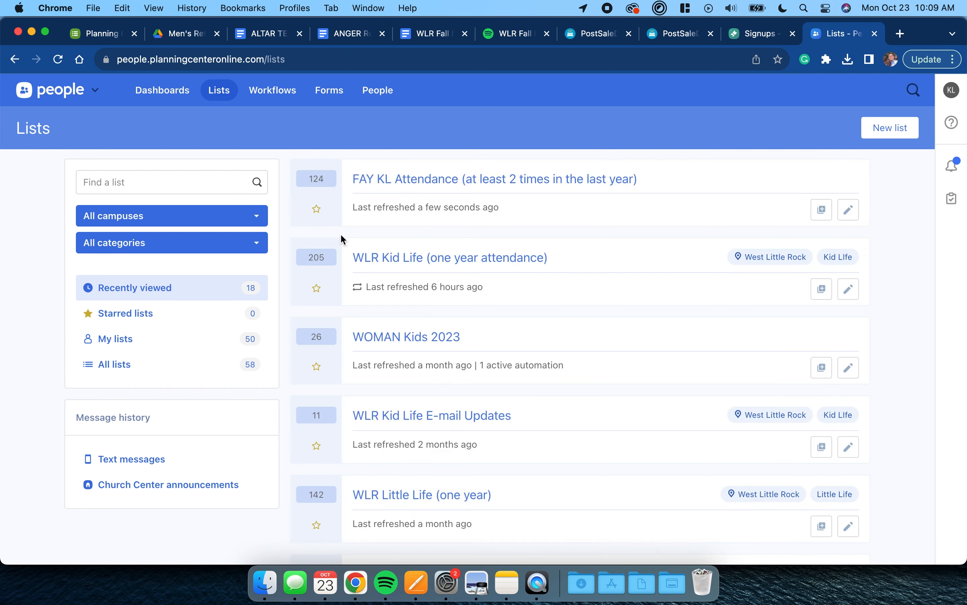
- Open the FAY KL Attendance list's settings and assign the list to the Fayetteville campus and the Kid LIfe category
left_click(527, 187)
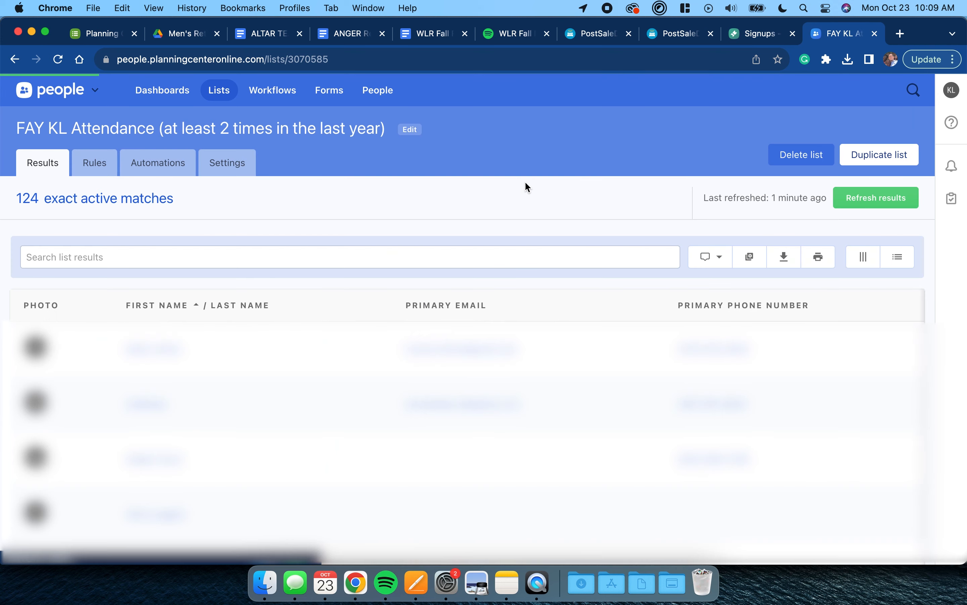
left_click(227, 165)
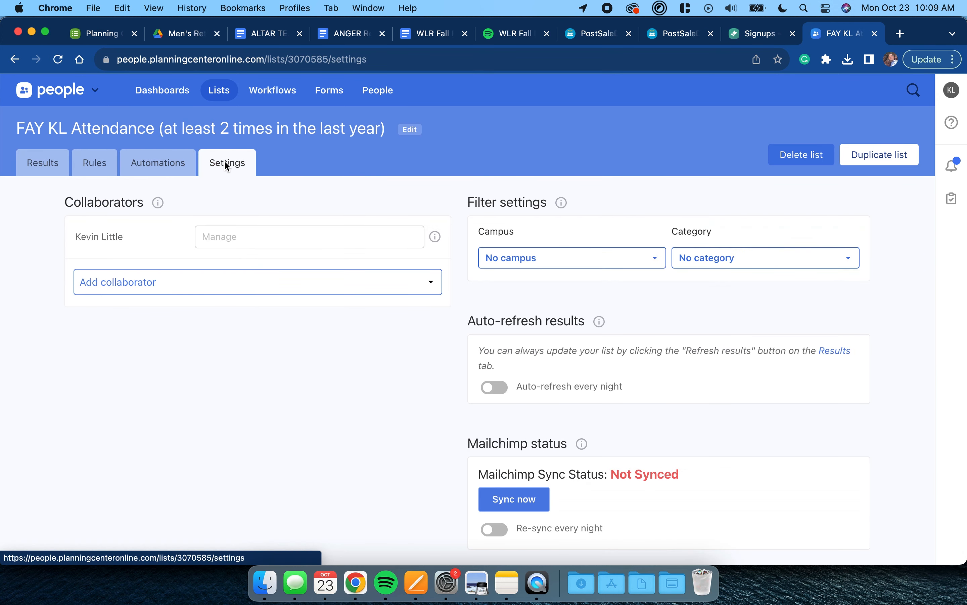
left_click(522, 264)
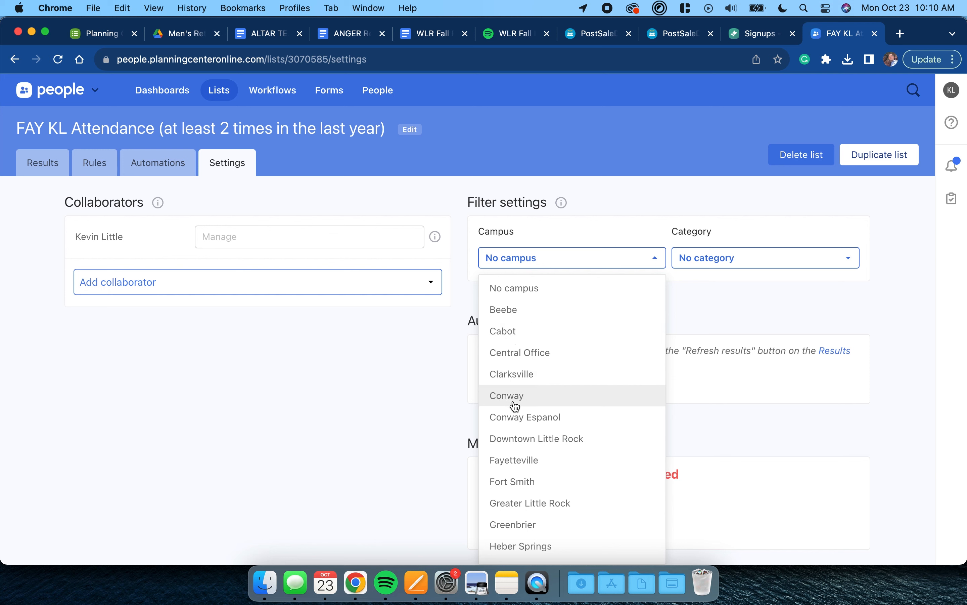
left_click(515, 461)
left_click(710, 267)
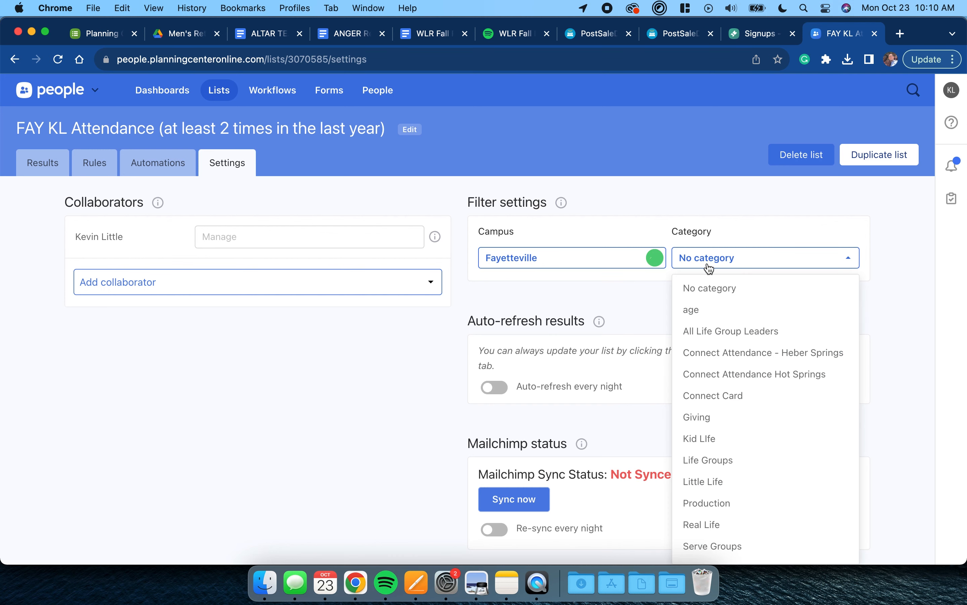
left_click(709, 438)
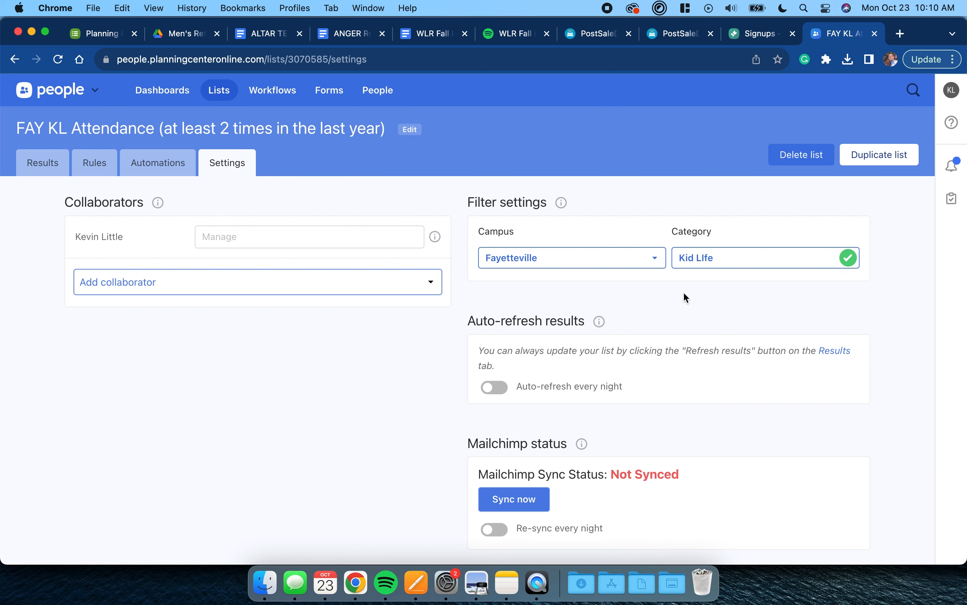
- Turn on nightly auto-refresh and nightly Mailchimp re-sync for the list, and start a Mailchimp sync
scroll(645, 407, "down", 3)
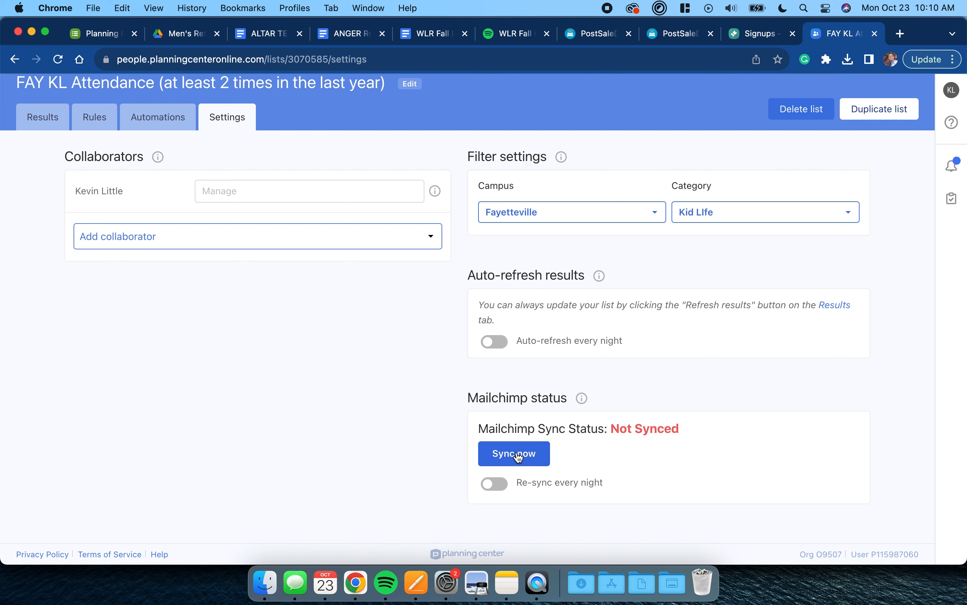
left_click(519, 456)
left_click(496, 347)
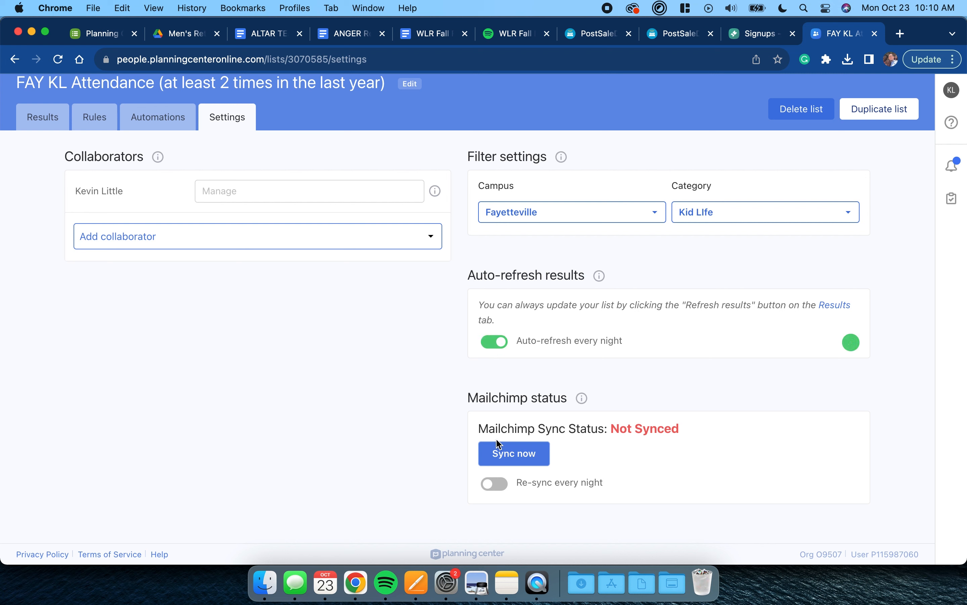
left_click(498, 487)
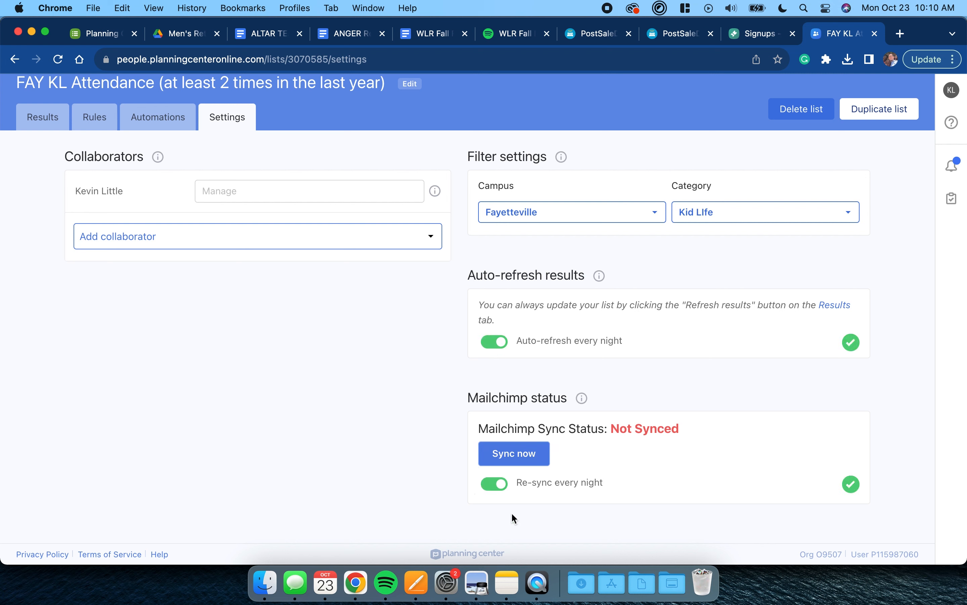
left_click(526, 457)
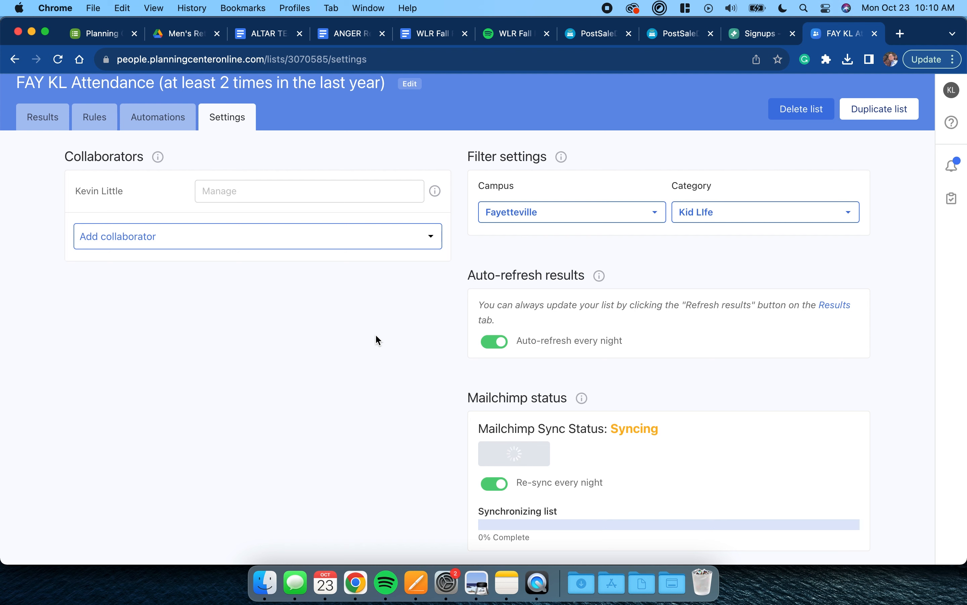
- Add a second rule to the list with a People condition requiring that the campus is Fayetteville
left_click(93, 129)
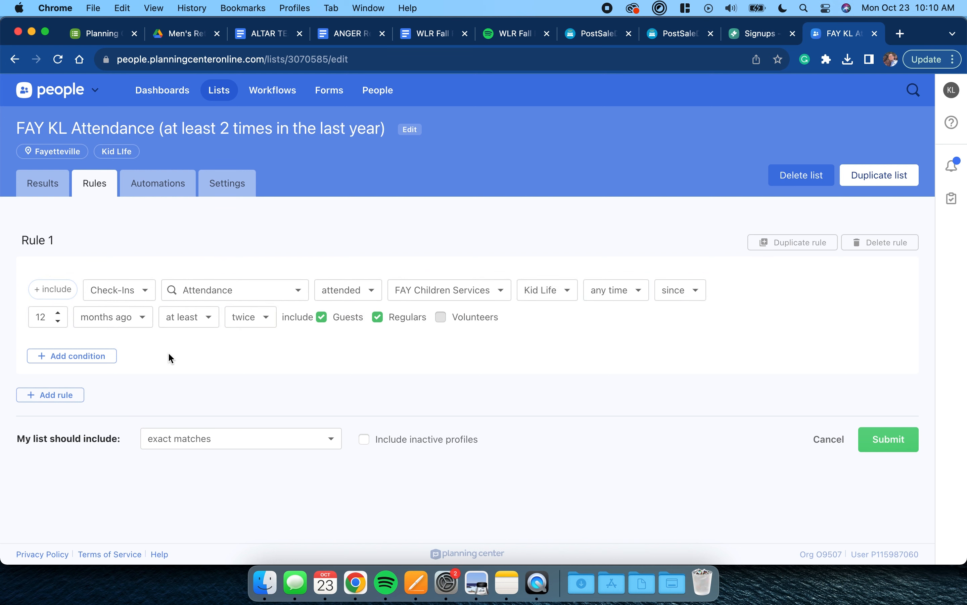
left_click(53, 405)
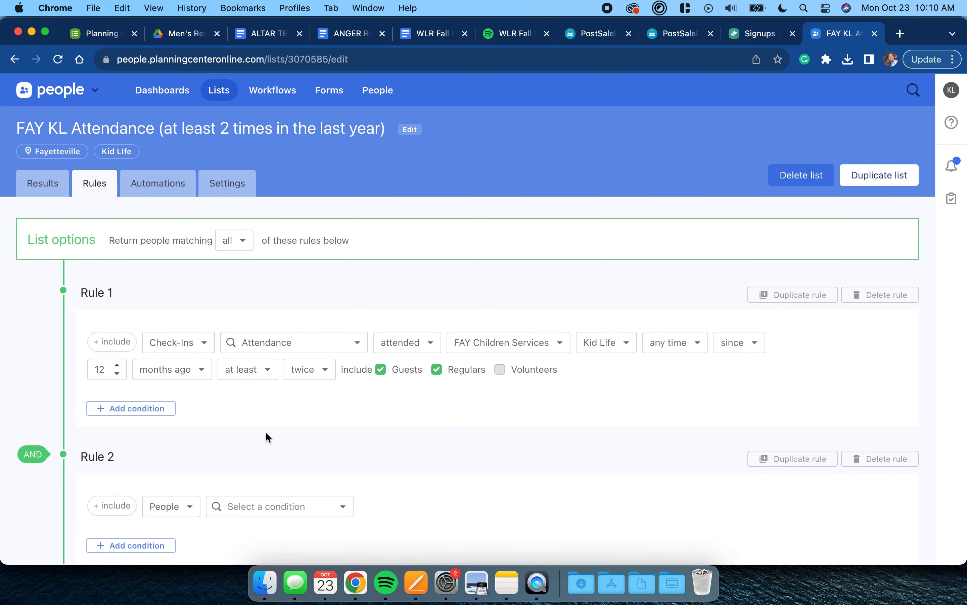
scroll(267, 434, "down", 3)
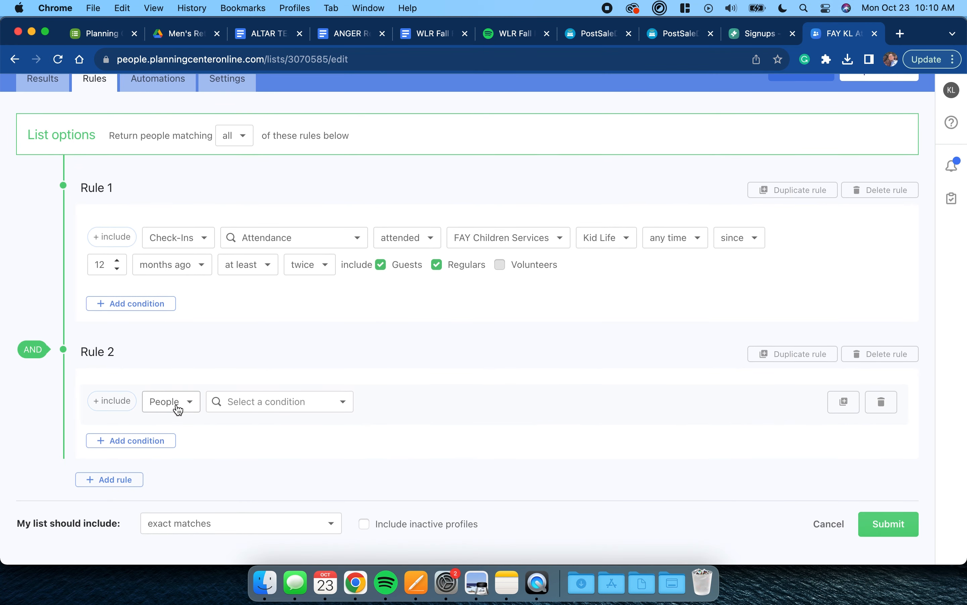
left_click(179, 408)
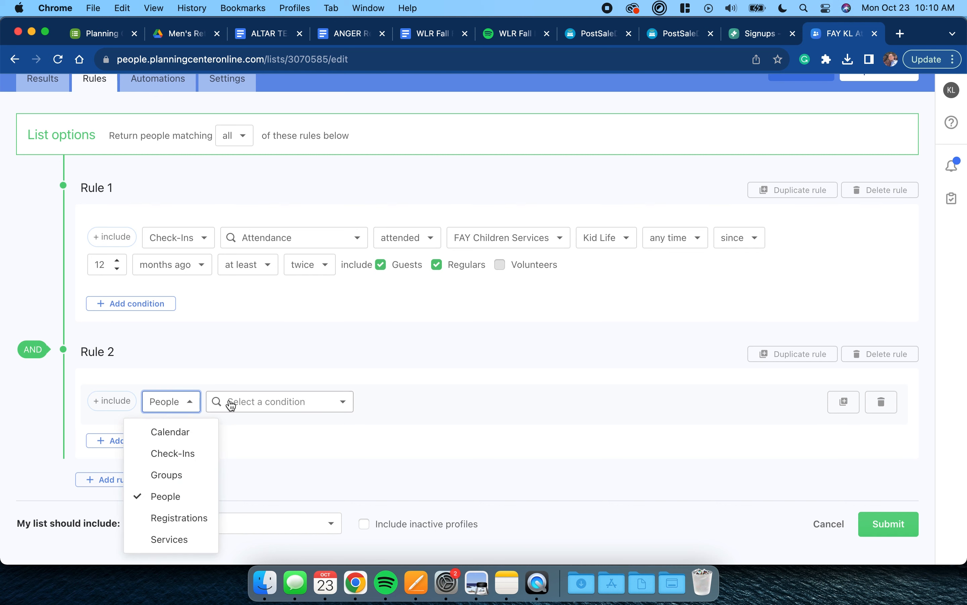
left_click(247, 403)
scroll(246, 403, "down", 2)
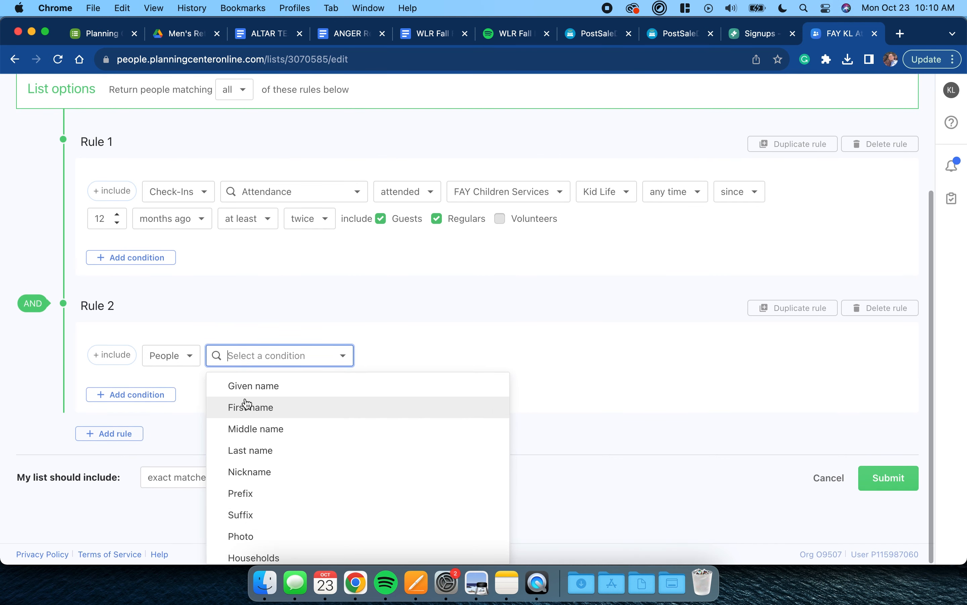
scroll(261, 445, "down", 4)
scroll(262, 446, "down", 5)
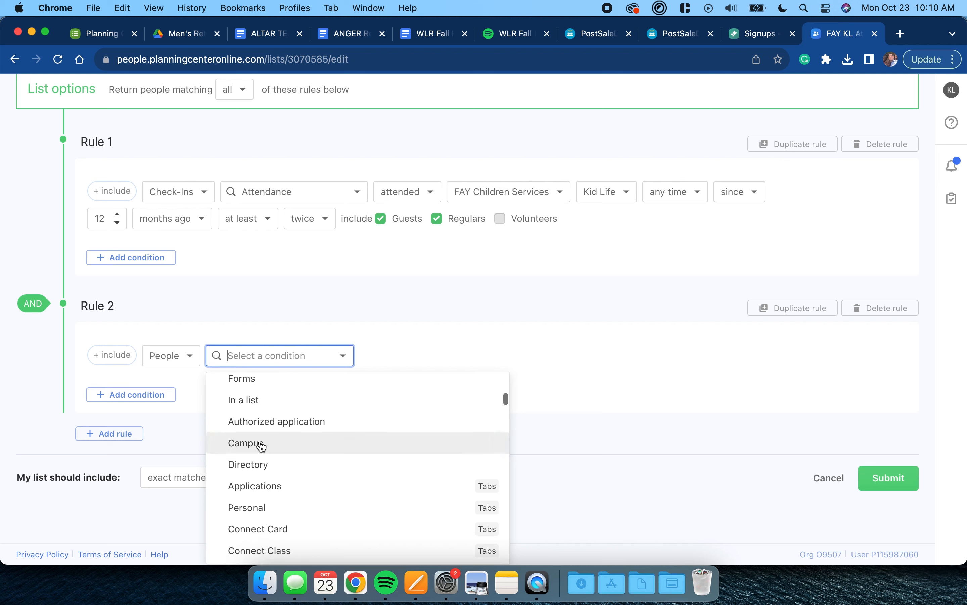
left_click(260, 441)
left_click(431, 355)
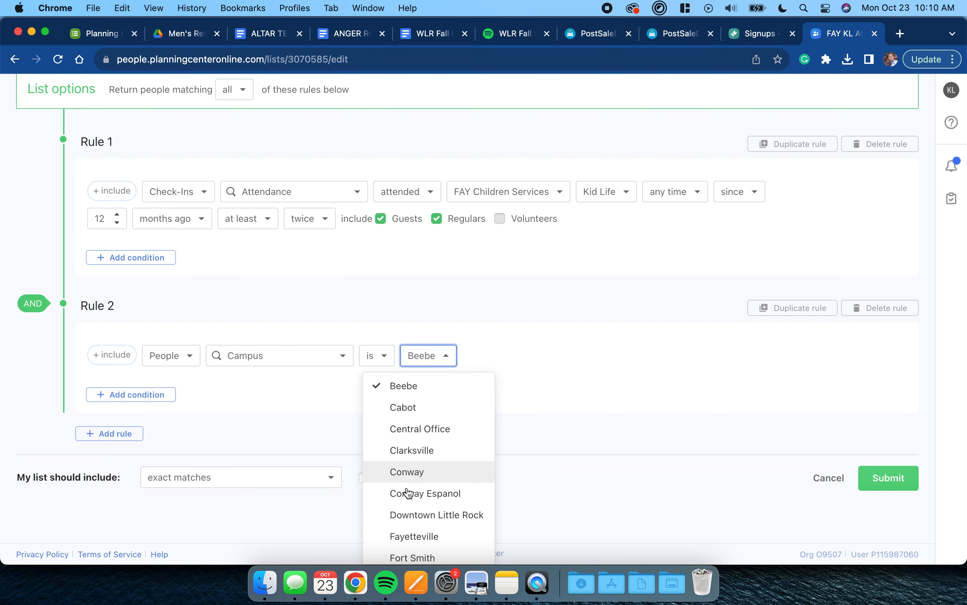
left_click(410, 534)
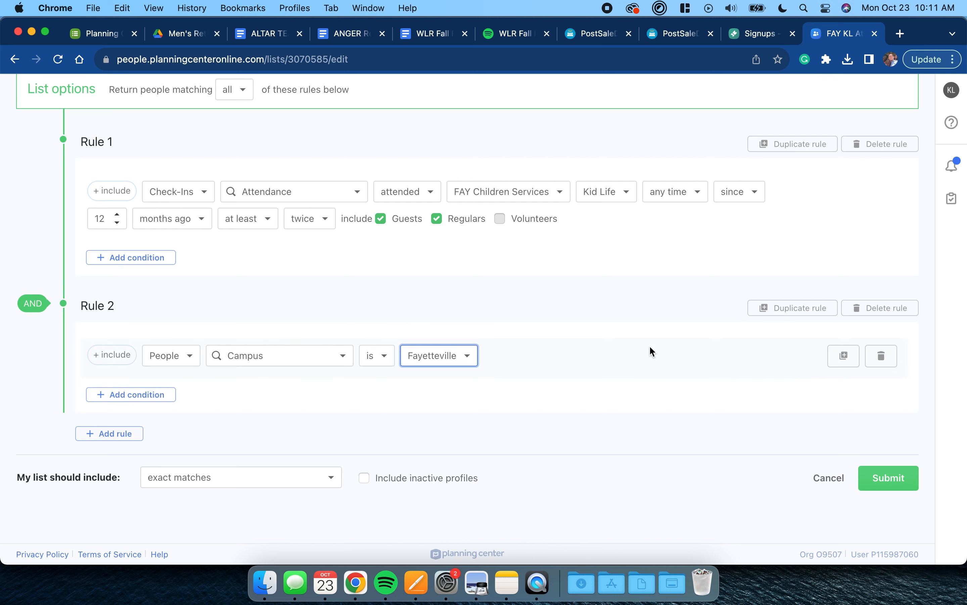
- Switch the second rule's condition to Registrations with "registration contact for"
mouse_move(879, 358)
left_click(177, 357)
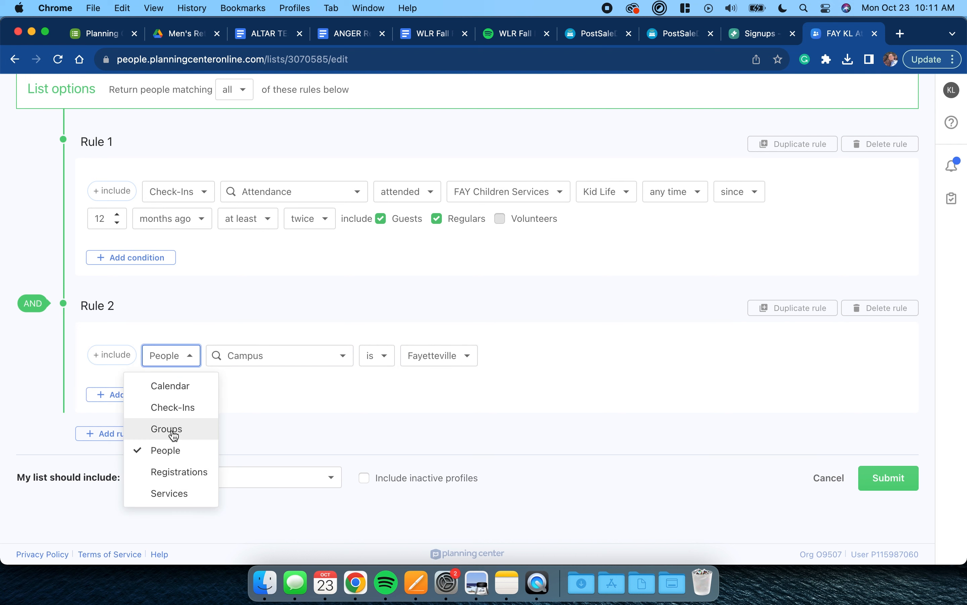
left_click(171, 474)
left_click(290, 358)
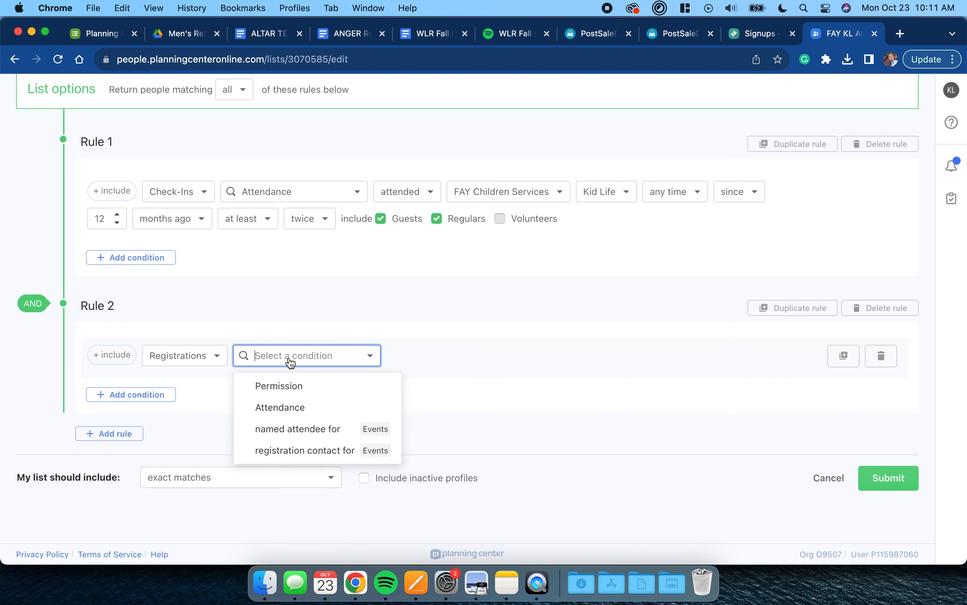
left_click(283, 451)
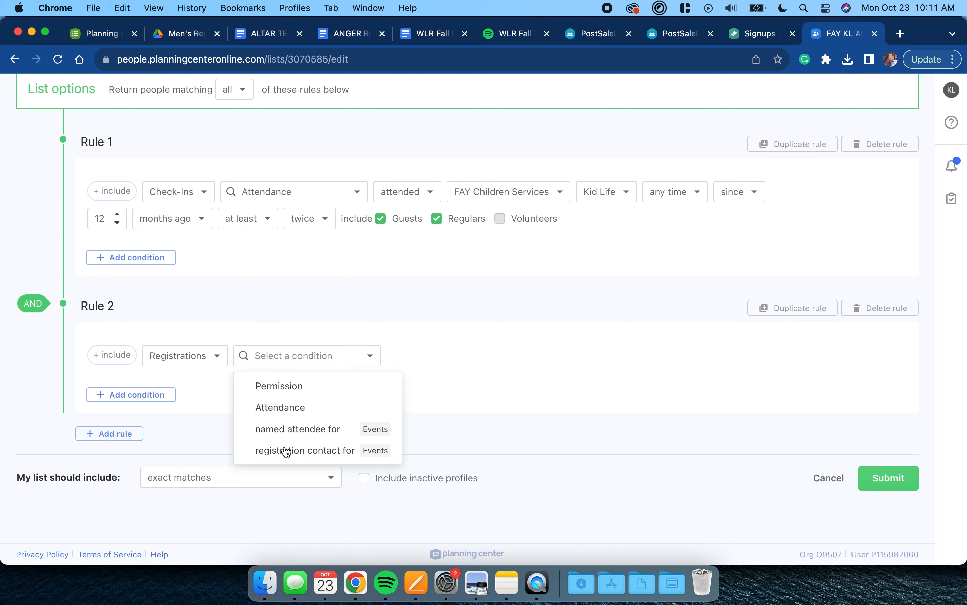
- Limit the second rule to the specific event "CWY Baptism - August 13th, 2023" and look through its selection choices
left_click(431, 357)
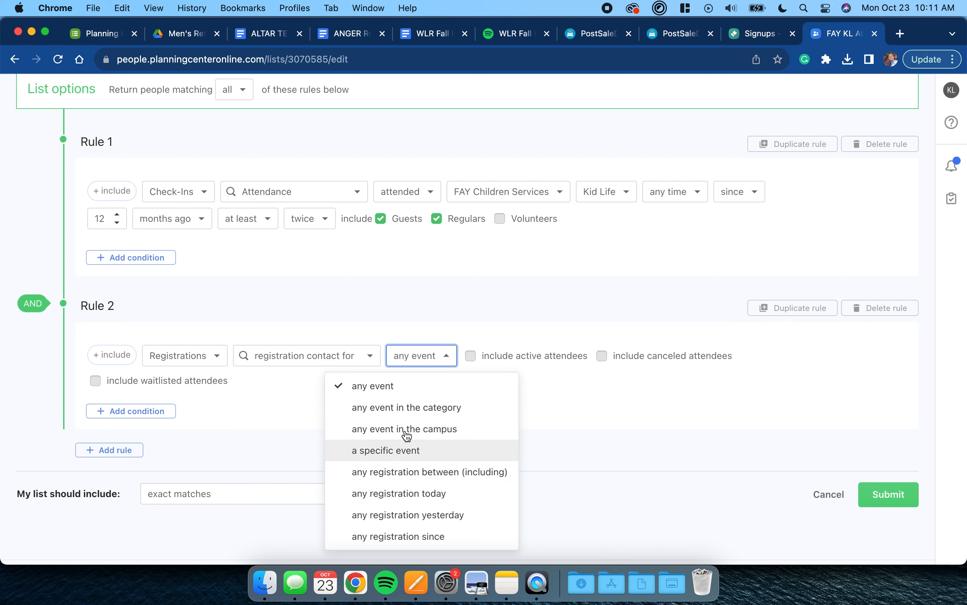
left_click(388, 453)
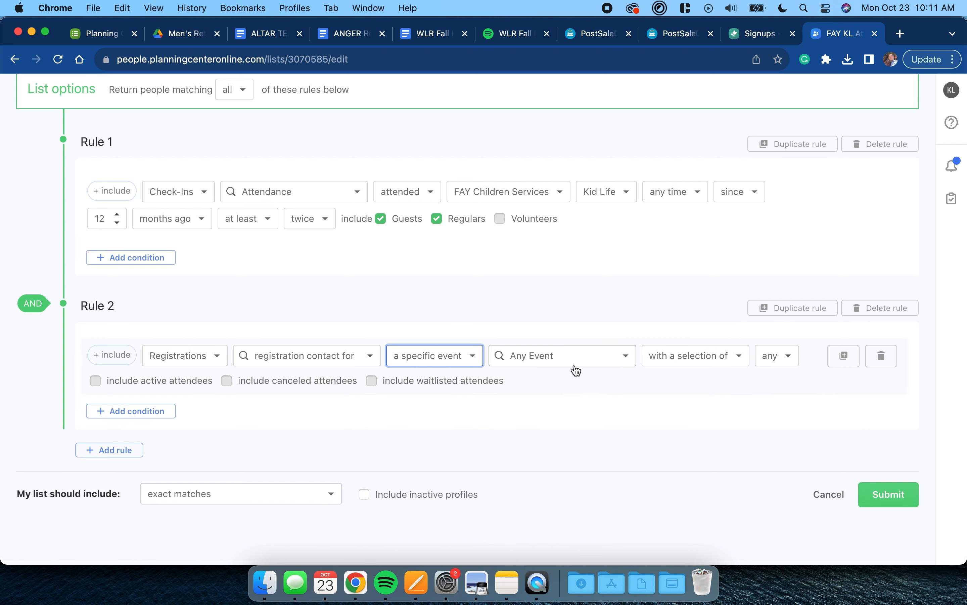
left_click(570, 363)
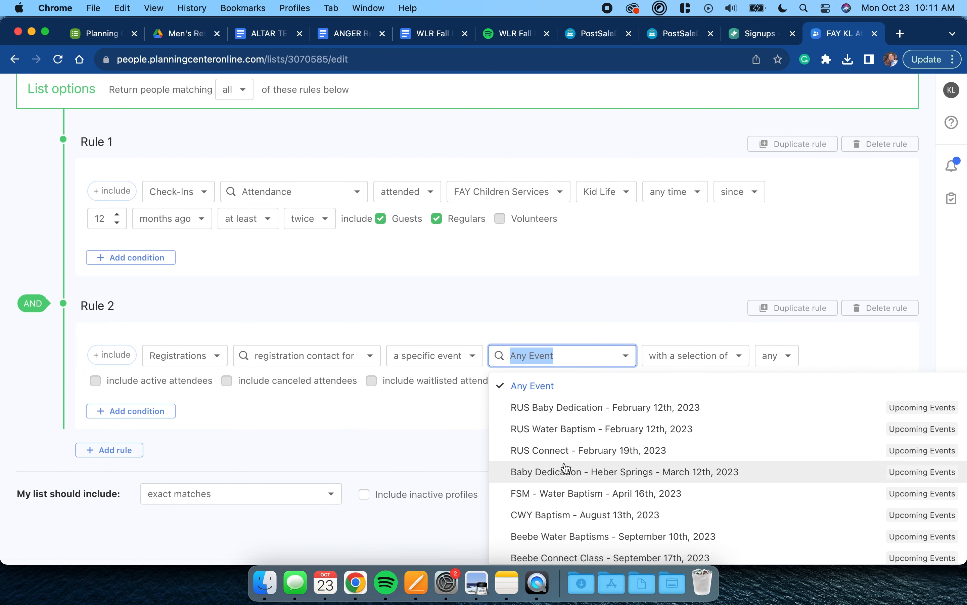
left_click(560, 513)
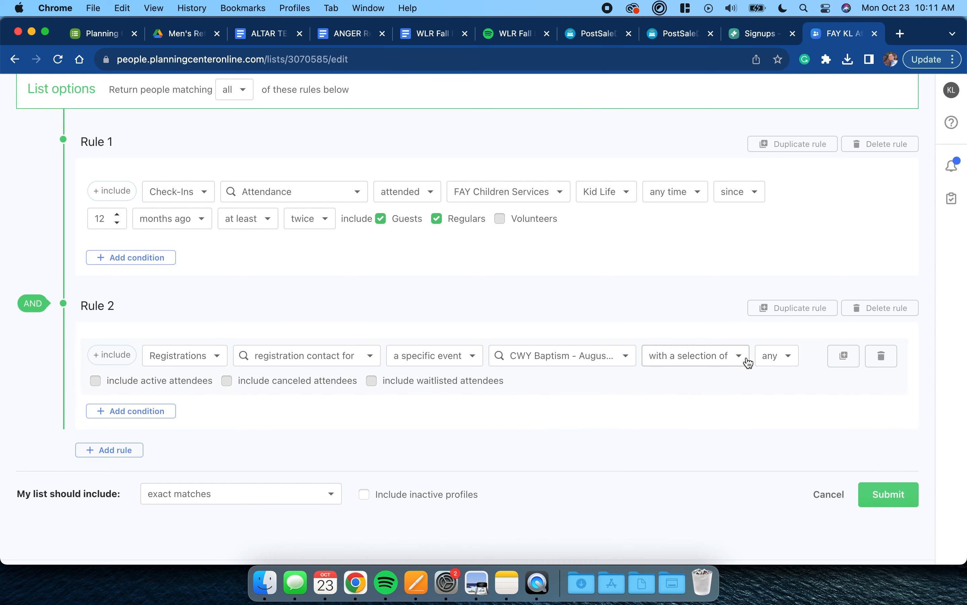
left_click(778, 362)
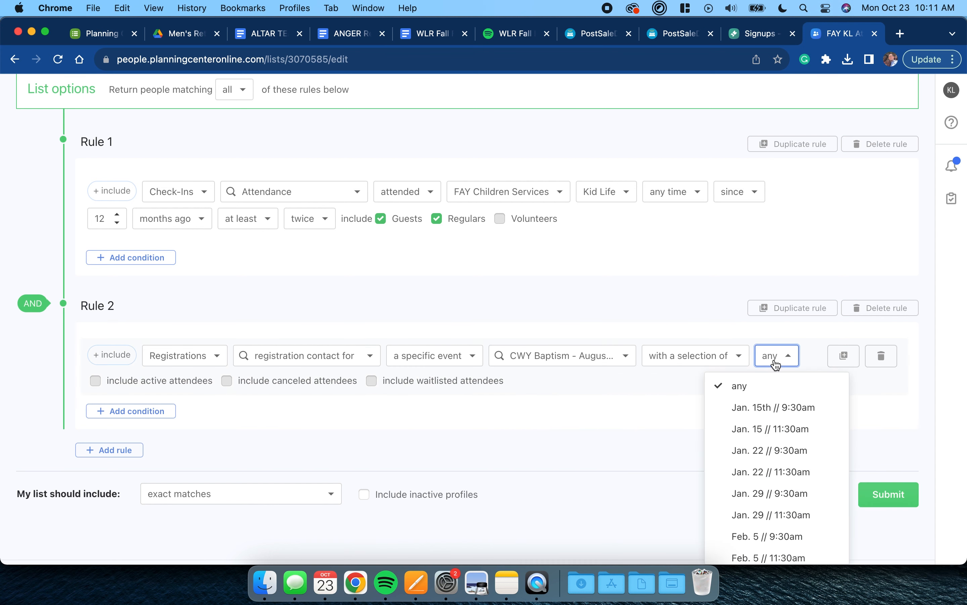
scroll(775, 513, "down", 3)
scroll(734, 490, "up", 3)
left_click(618, 426)
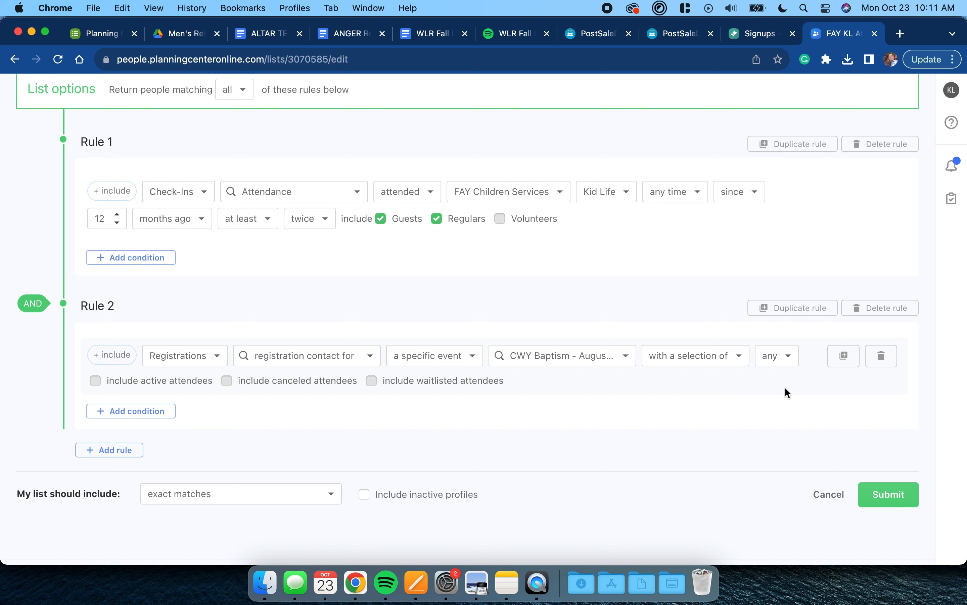
- Remove the registration condition and delete the second rule from the list
left_click(883, 355)
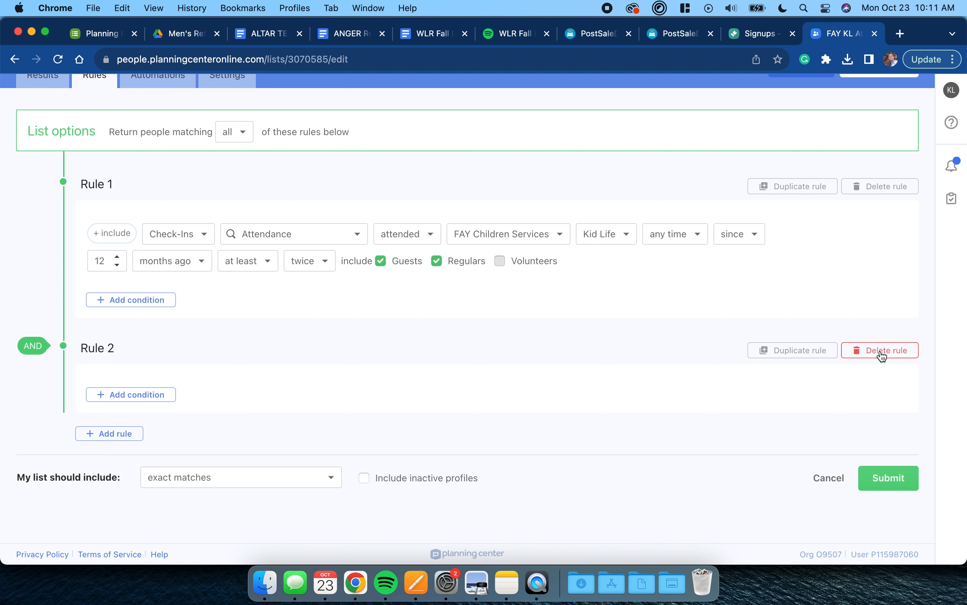
left_click(882, 351)
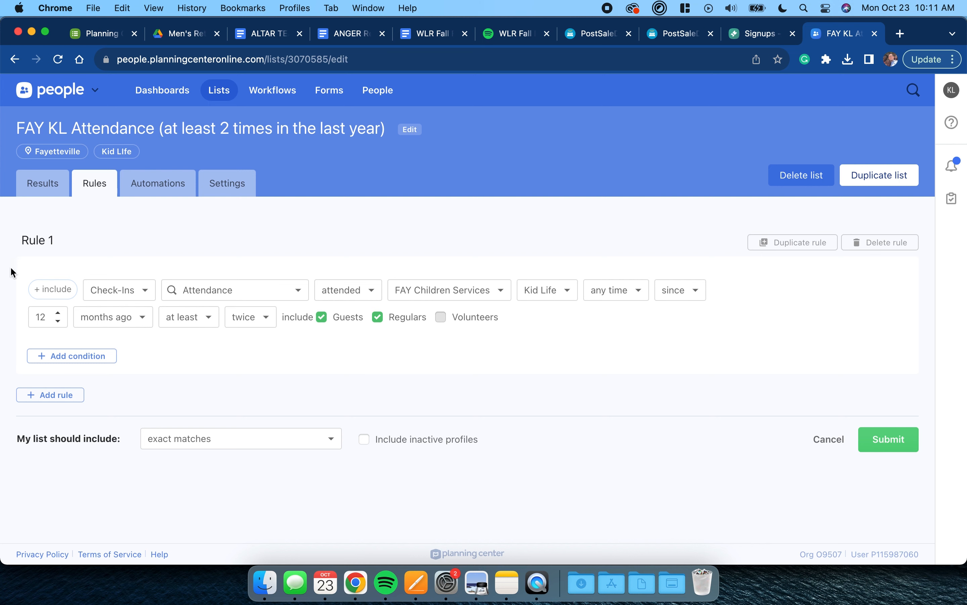
left_click(96, 298)
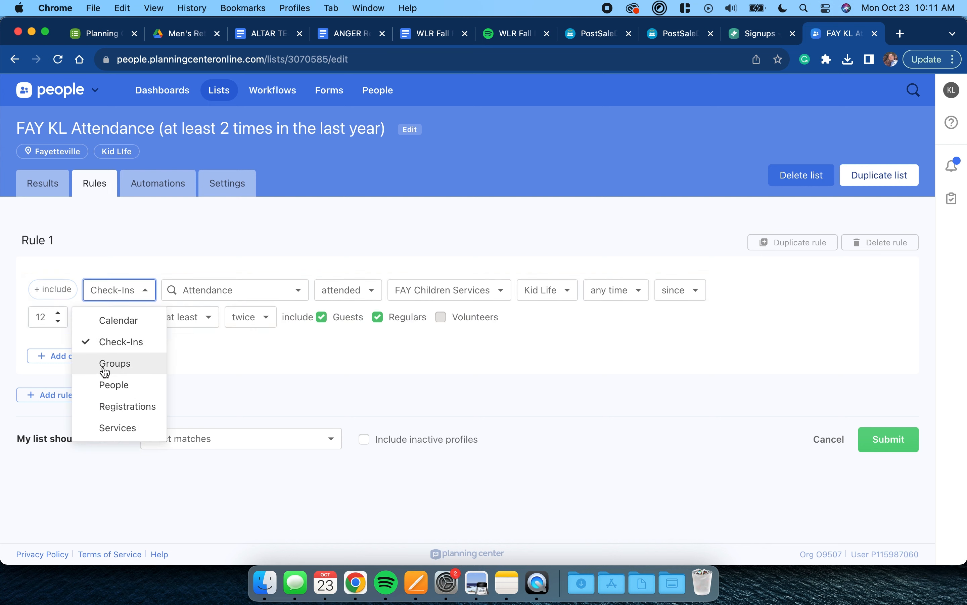
left_click(210, 378)
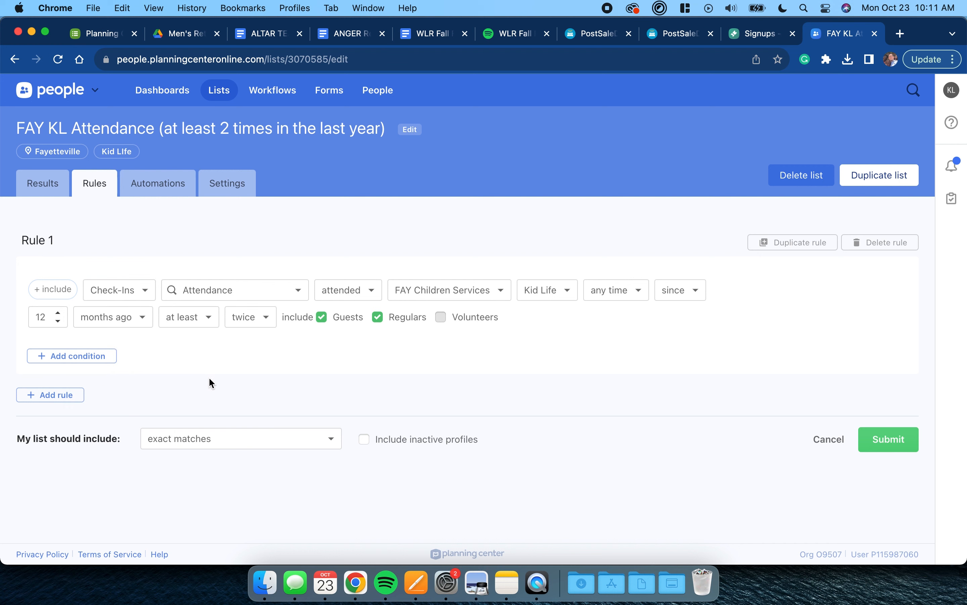